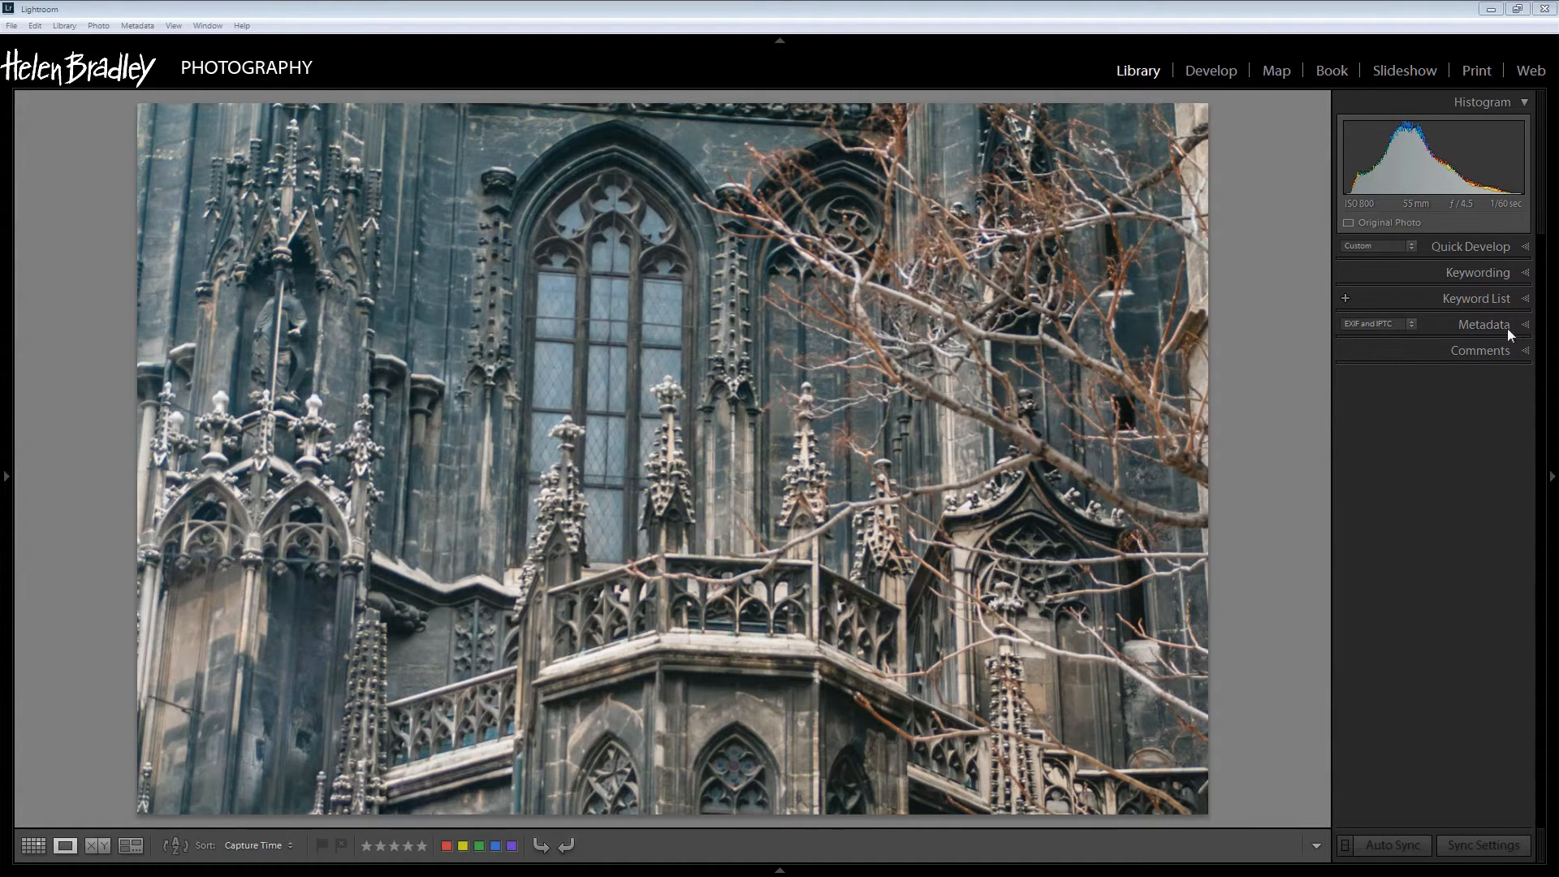
Step: Widen the right panel so the cathedral photo's folder and lens metadata show in full, leaving the caption unchanged
{"action": "left_click", "coordinate": [1528, 326]}
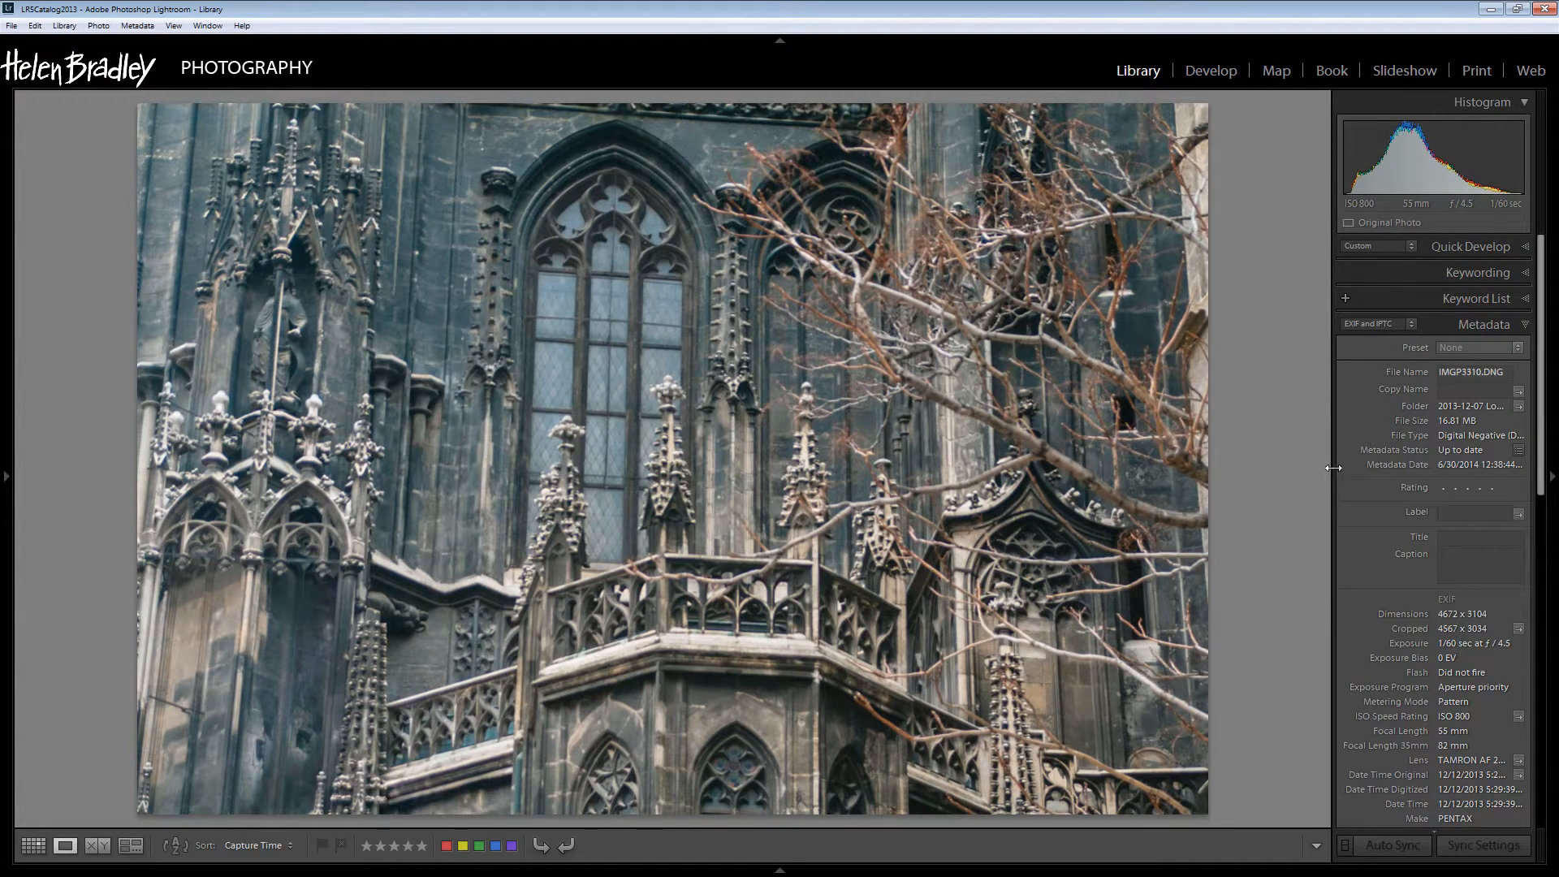
{"action": "left_click_drag", "start_coordinate": [1331, 469], "coordinate": [1227, 465]}
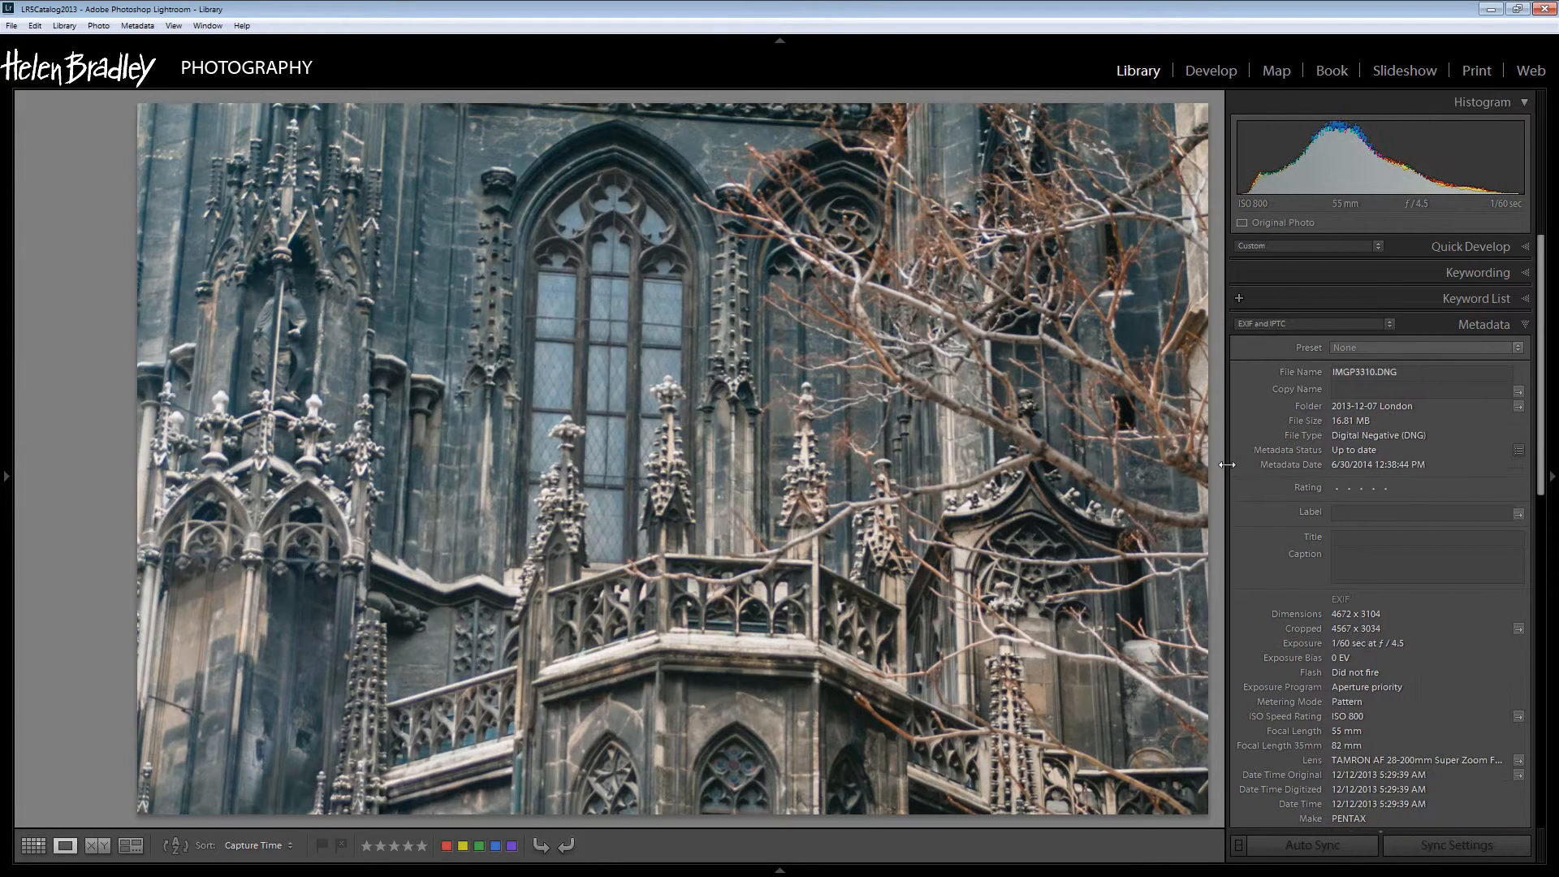
{"action": "left_click", "coordinate": [1348, 569]}
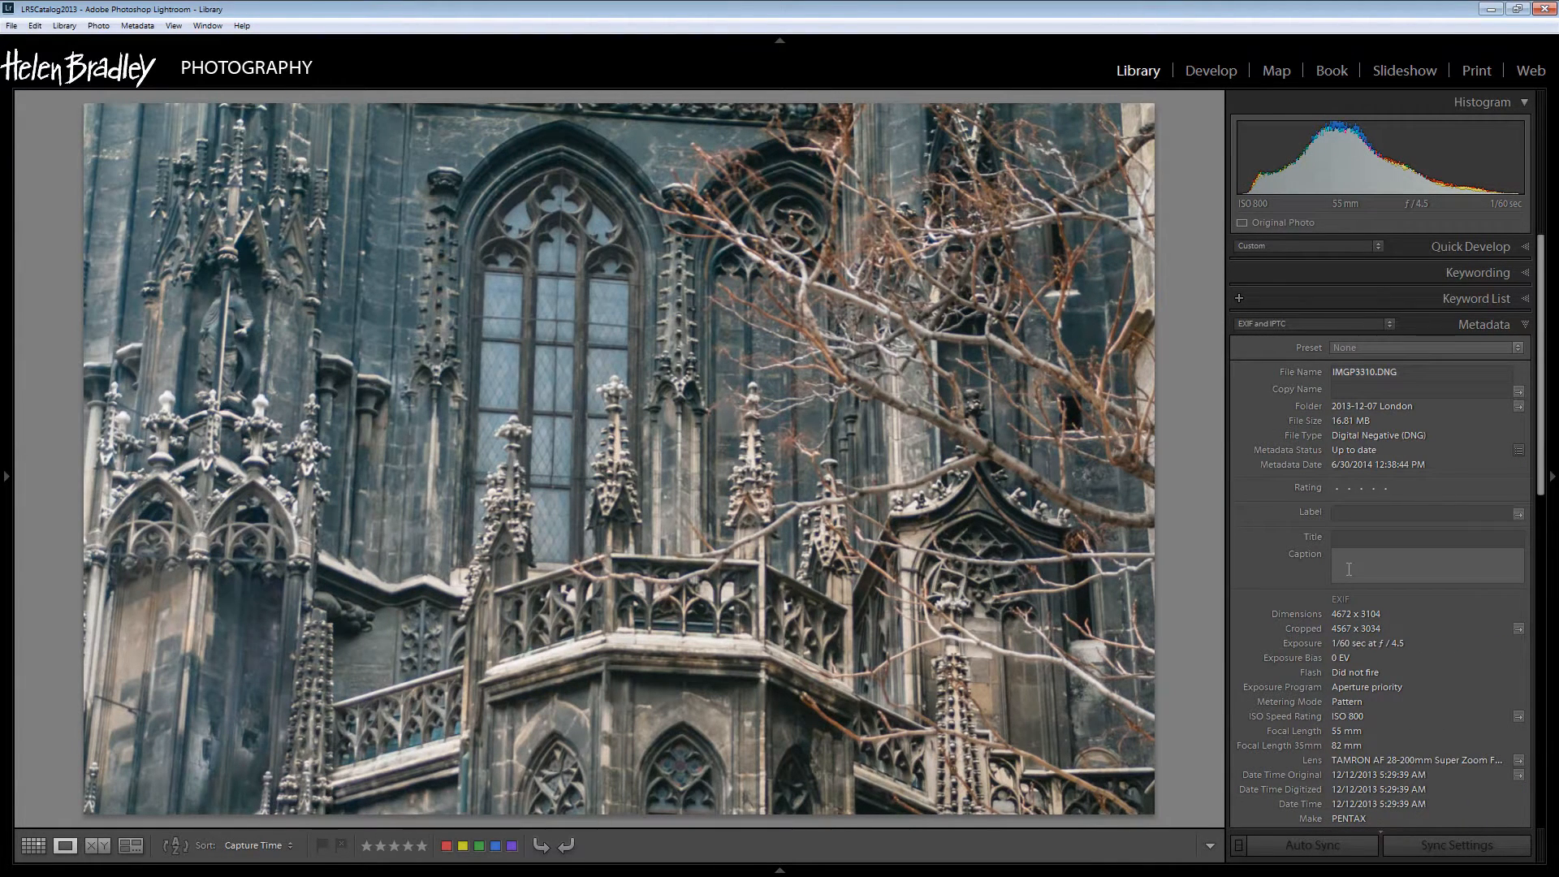
{"action": "key", "text": "Escape"}
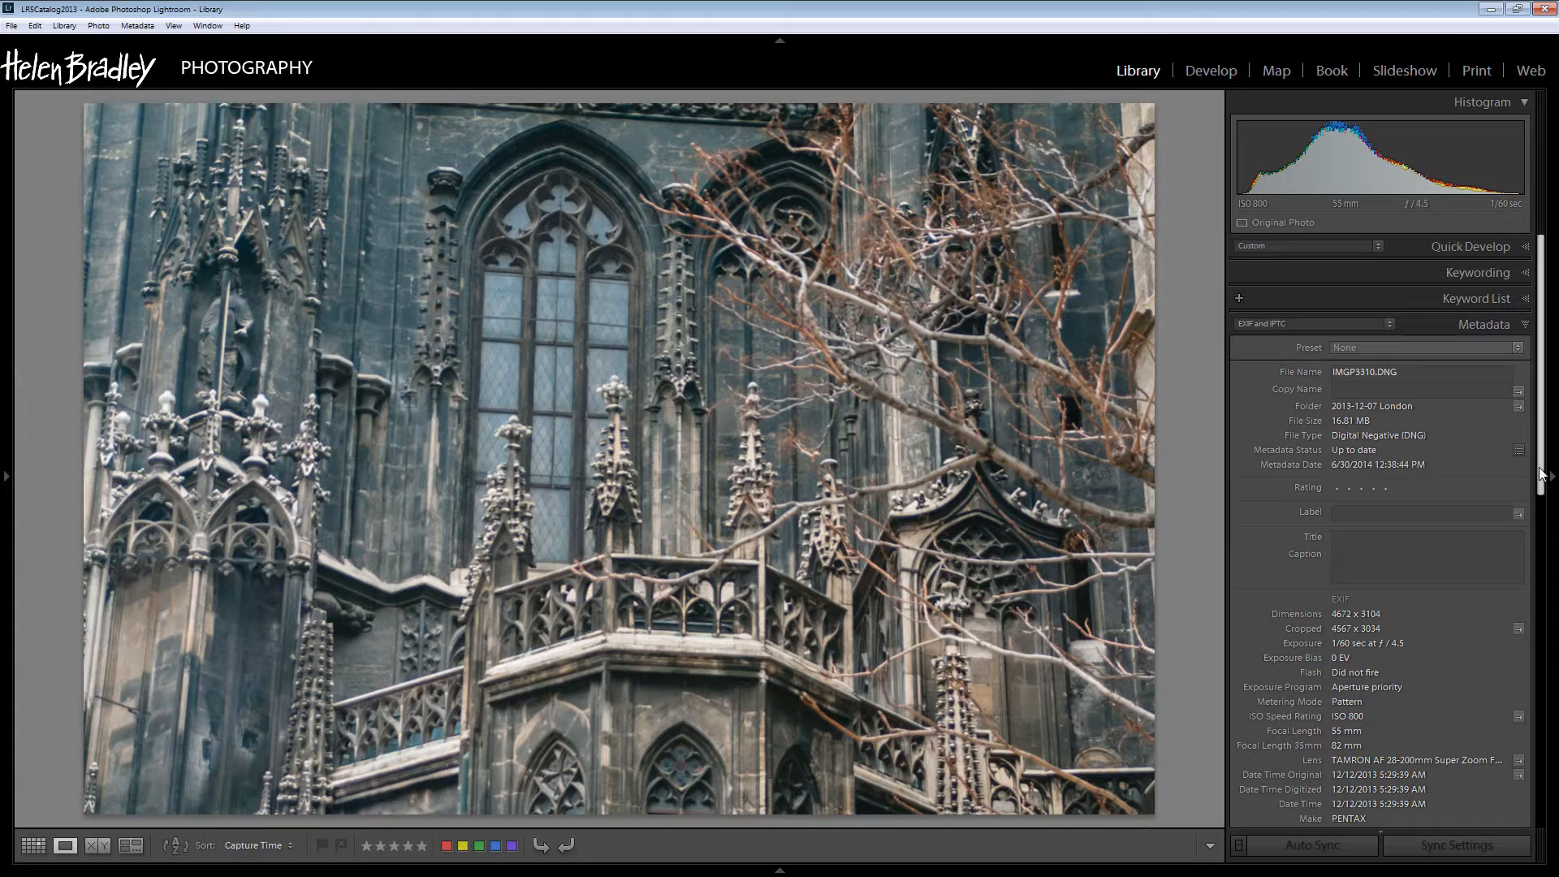
{"action": "left_click_drag", "start_coordinate": [1541, 472], "coordinate": [1541, 487]}
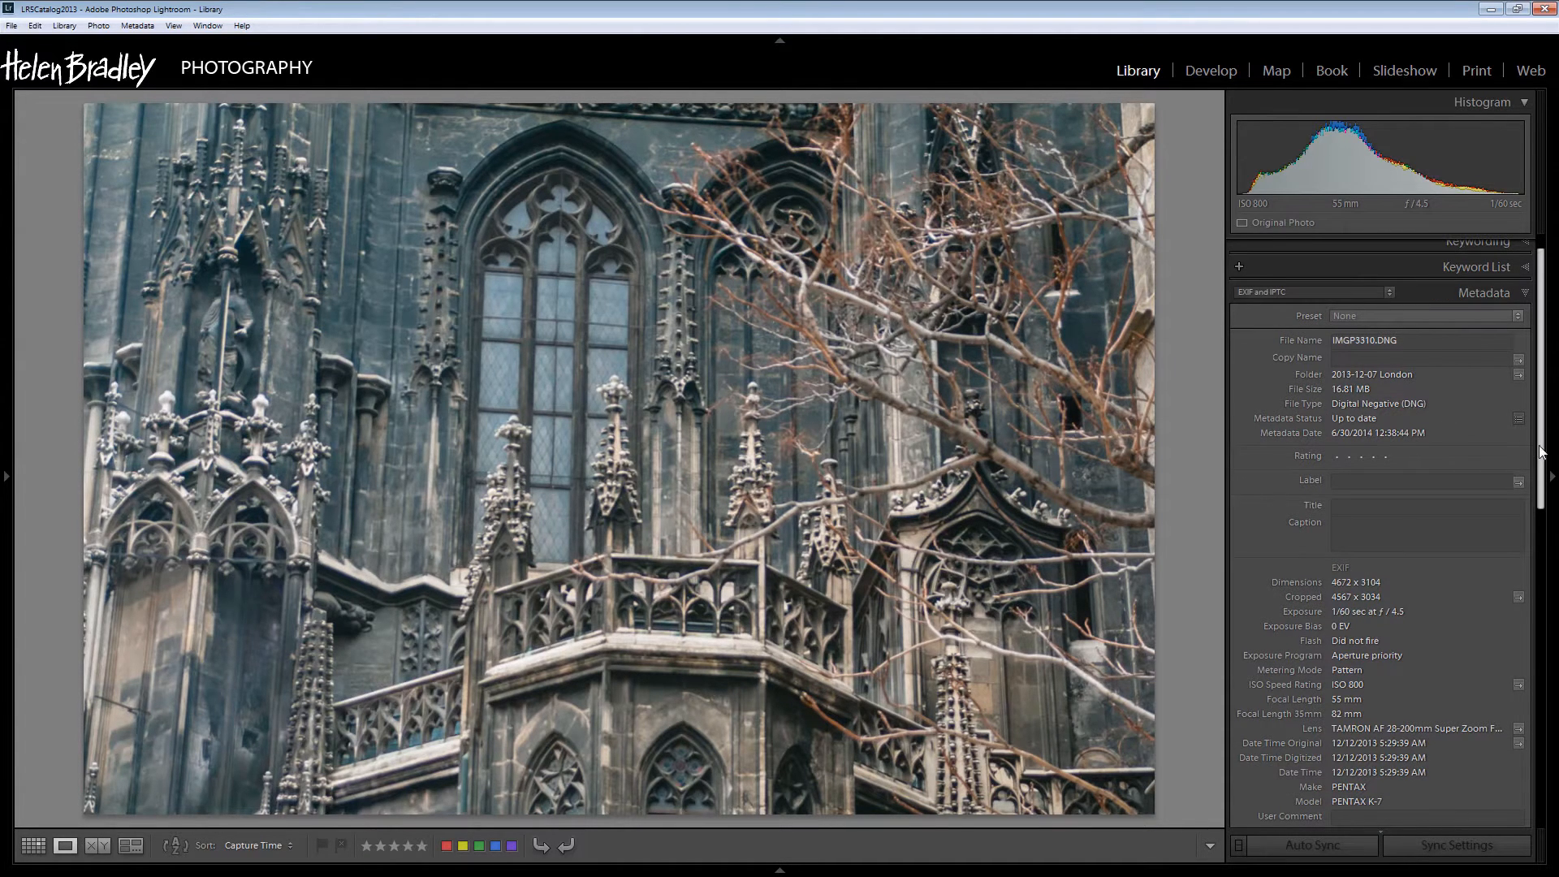
{"action": "scroll", "coordinate": [1517, 442], "scroll_direction": "down", "scroll_amount": 3}
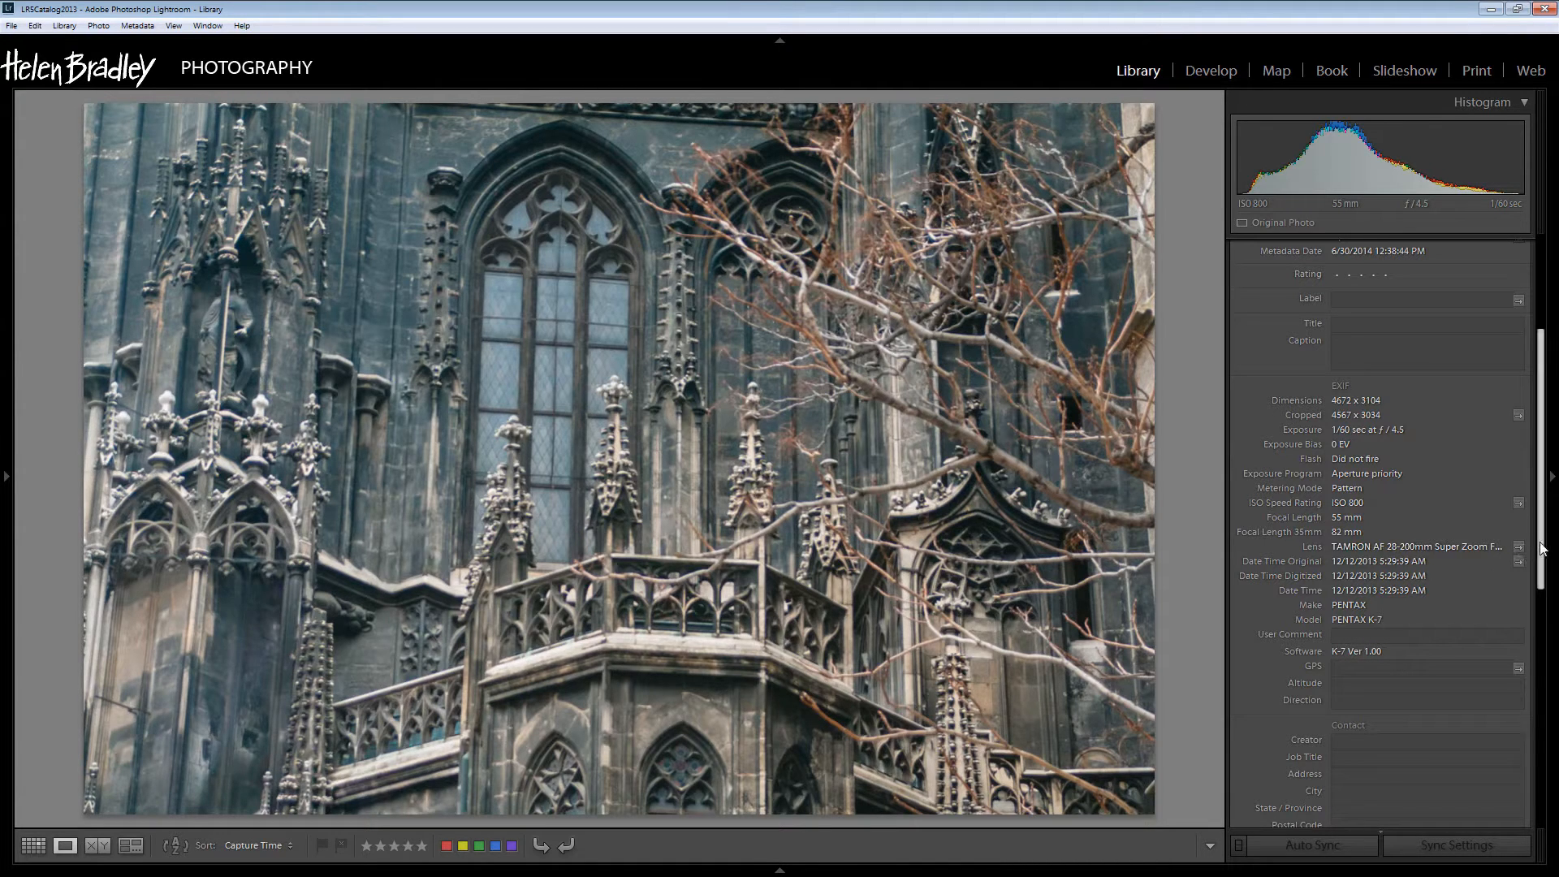
{"action": "scroll", "coordinate": [1400, 548], "scroll_direction": "down", "scroll_amount": 5}
{"action": "scroll", "coordinate": [1364, 572], "scroll_direction": "down", "scroll_amount": 5}
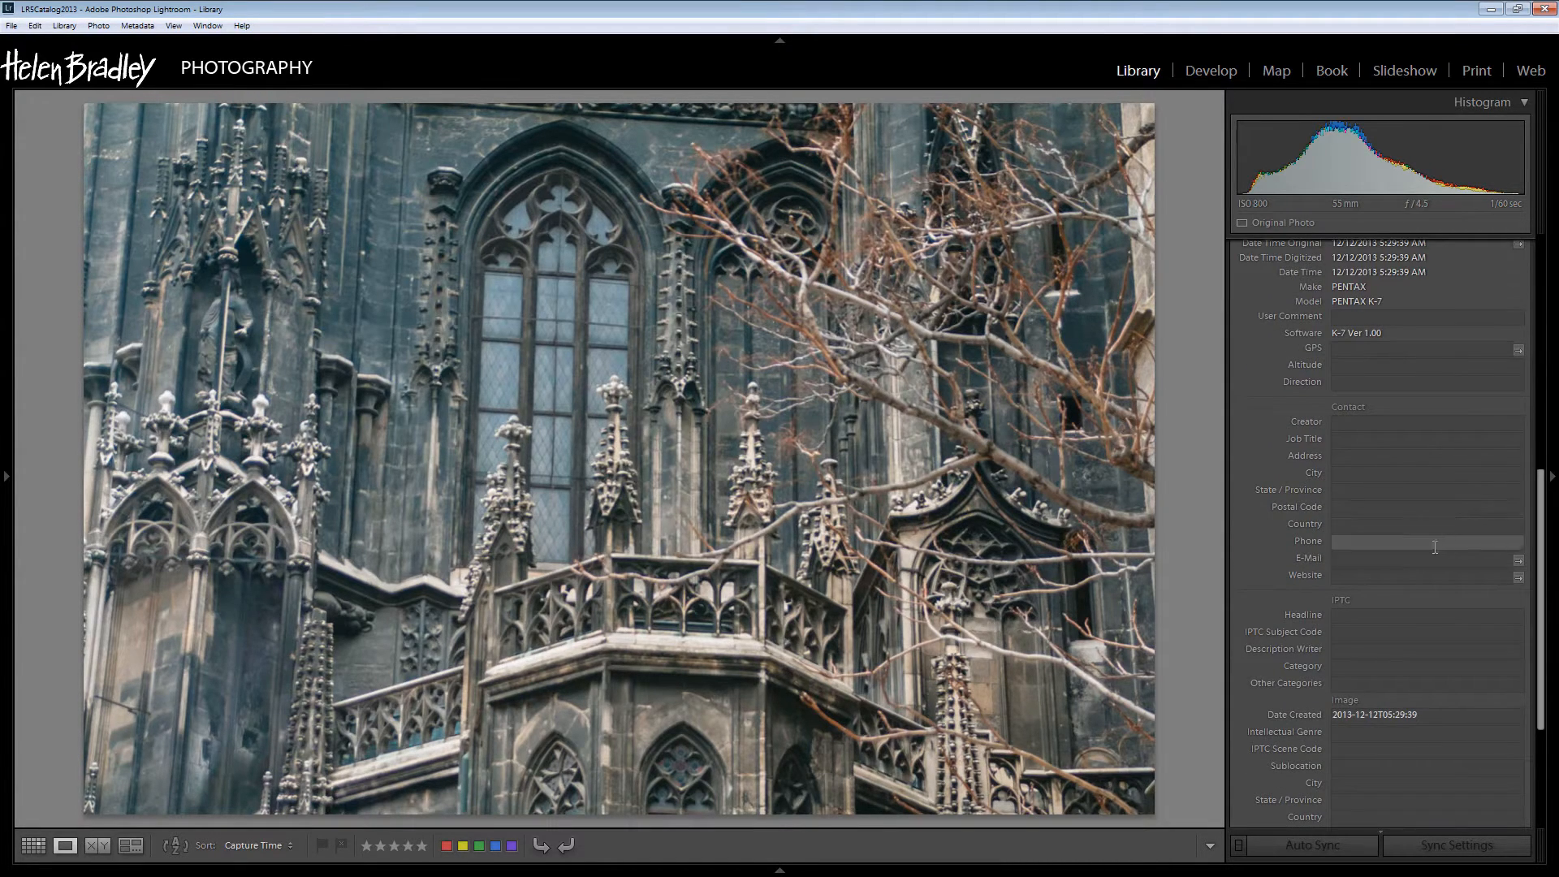
{"action": "scroll", "coordinate": [1508, 470], "scroll_direction": "up", "scroll_amount": 5}
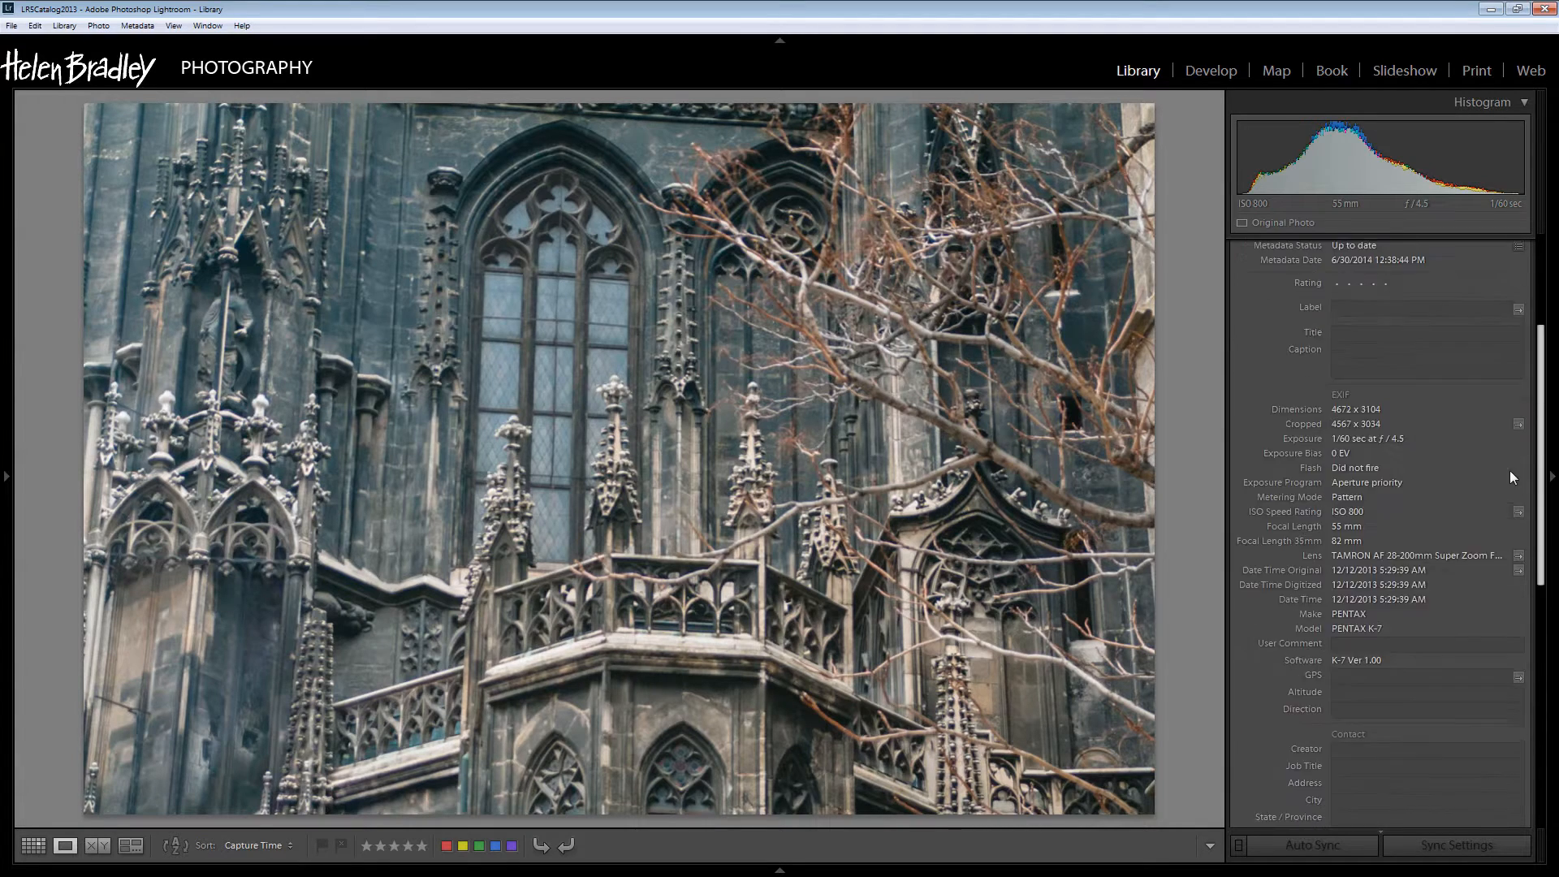
{"action": "scroll", "coordinate": [1497, 366], "scroll_direction": "up", "scroll_amount": 5}
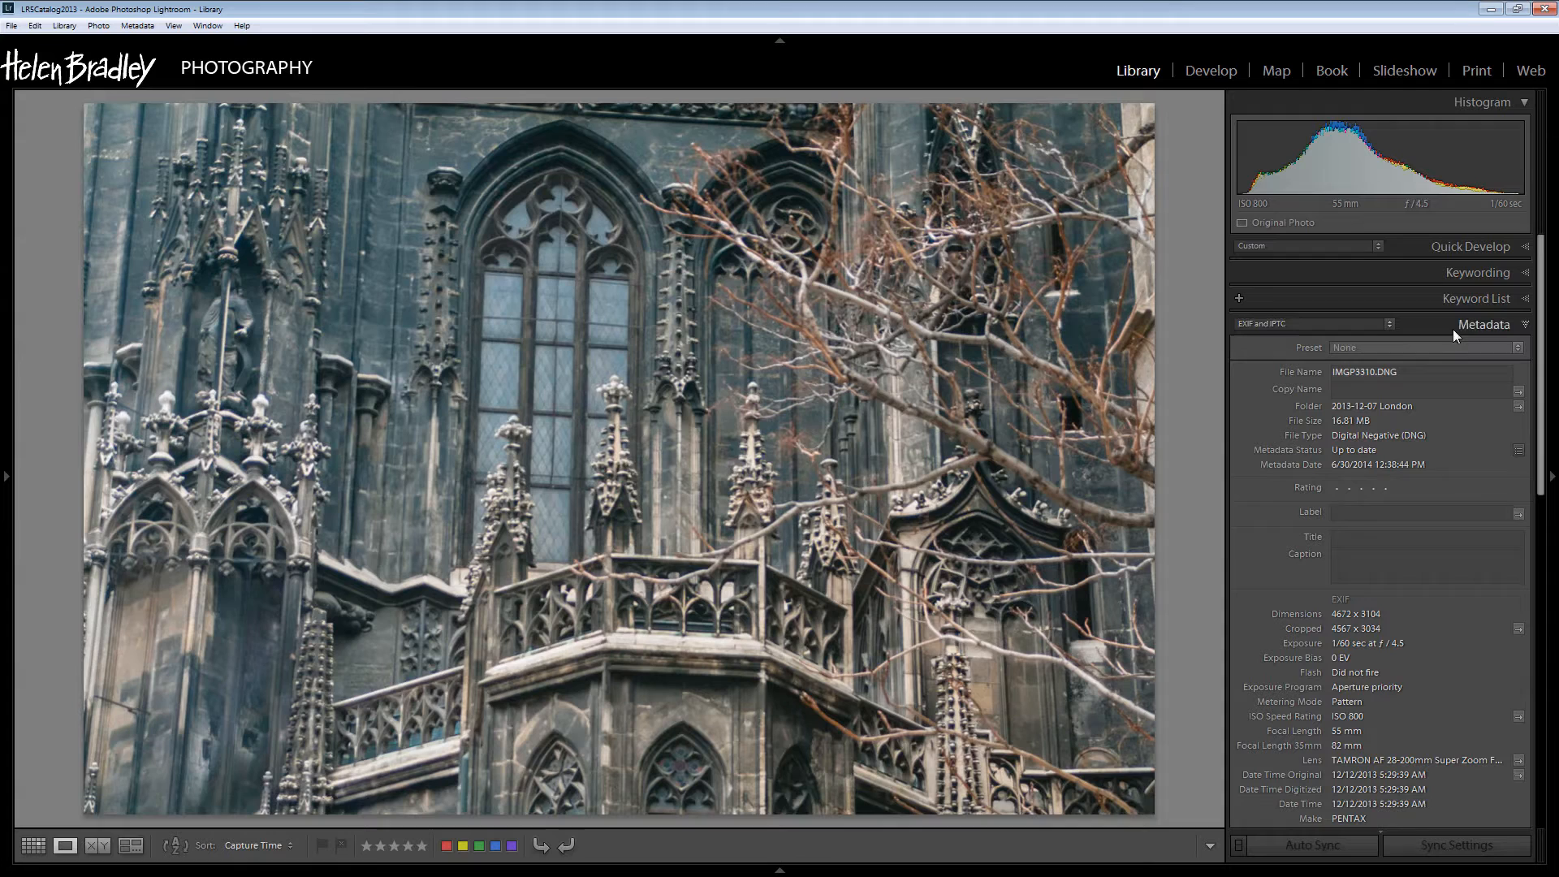
Step: Switch the Metadata Set to Default and back to the EXIF and IPTC view
{"action": "left_click", "coordinate": [1390, 323]}
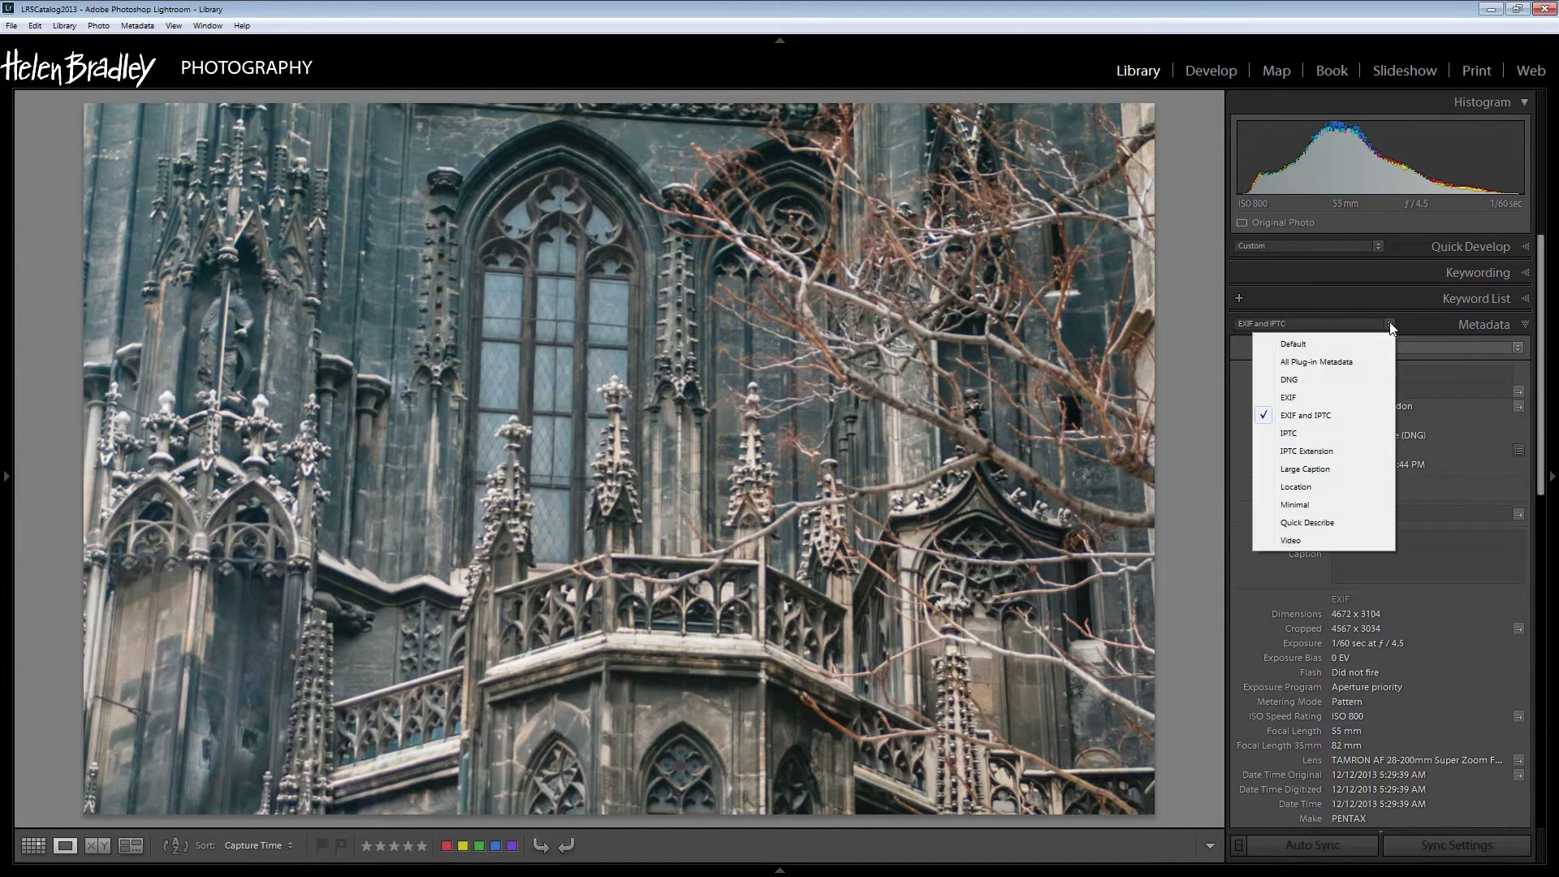
{"action": "left_click", "coordinate": [1290, 345]}
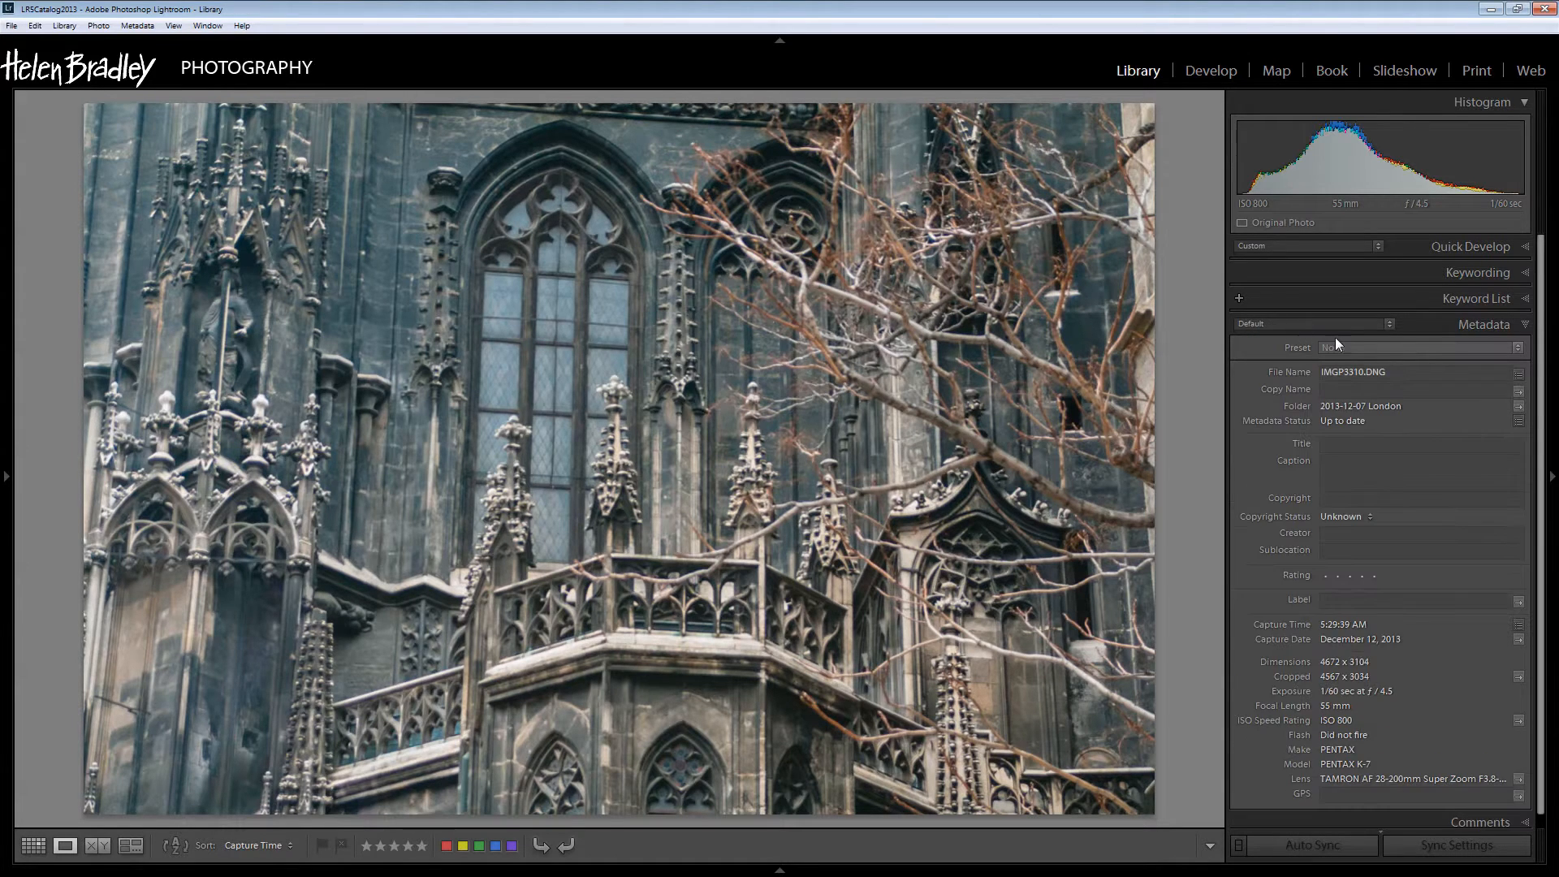
{"action": "left_click", "coordinate": [1387, 324]}
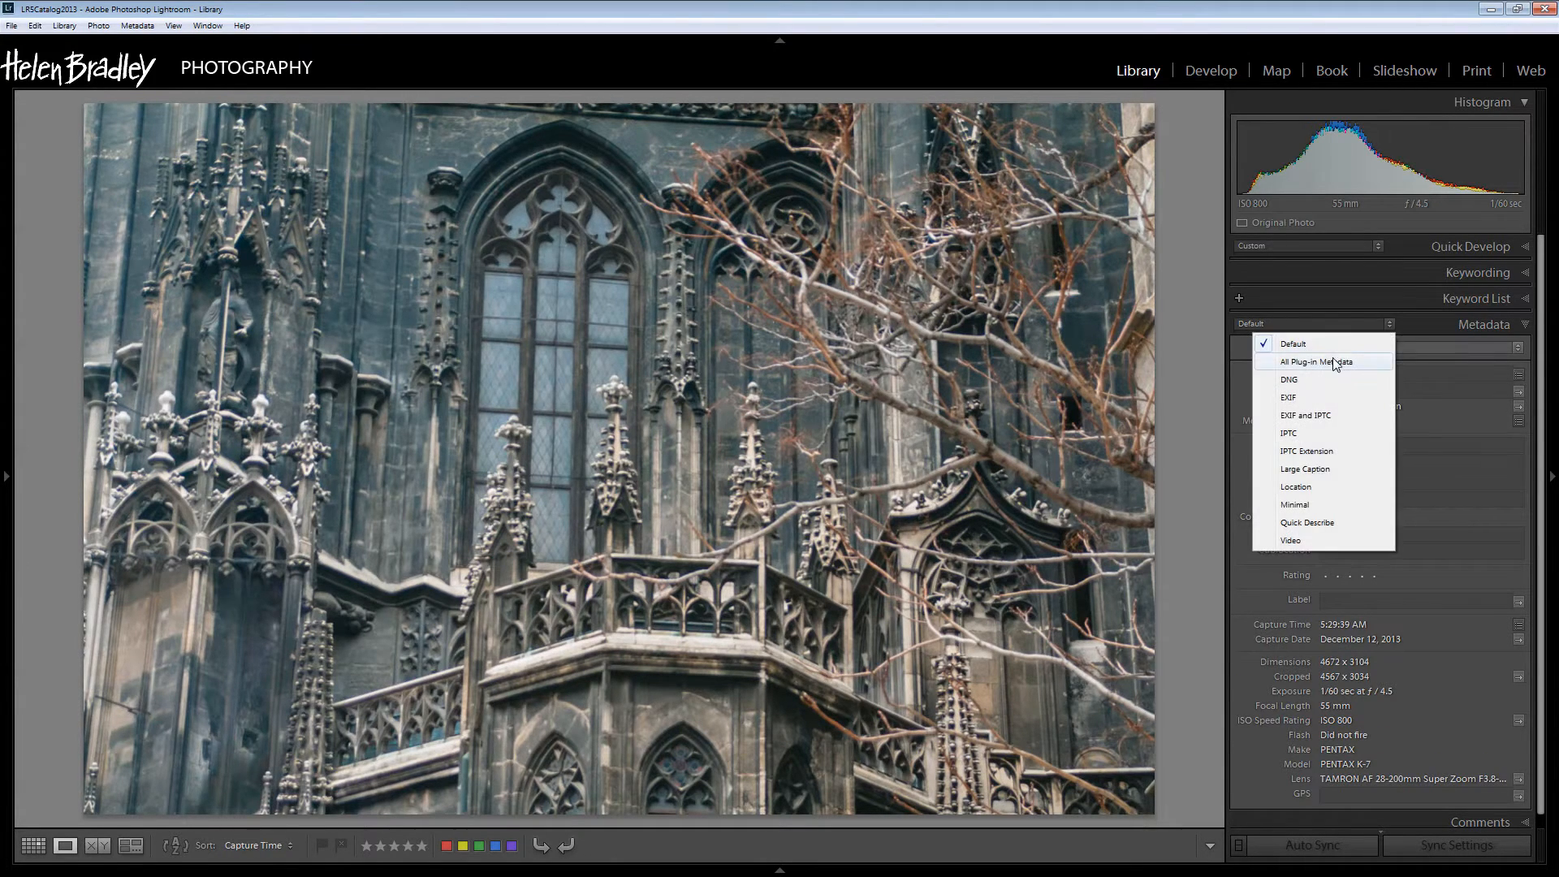
{"action": "left_click", "coordinate": [1324, 419]}
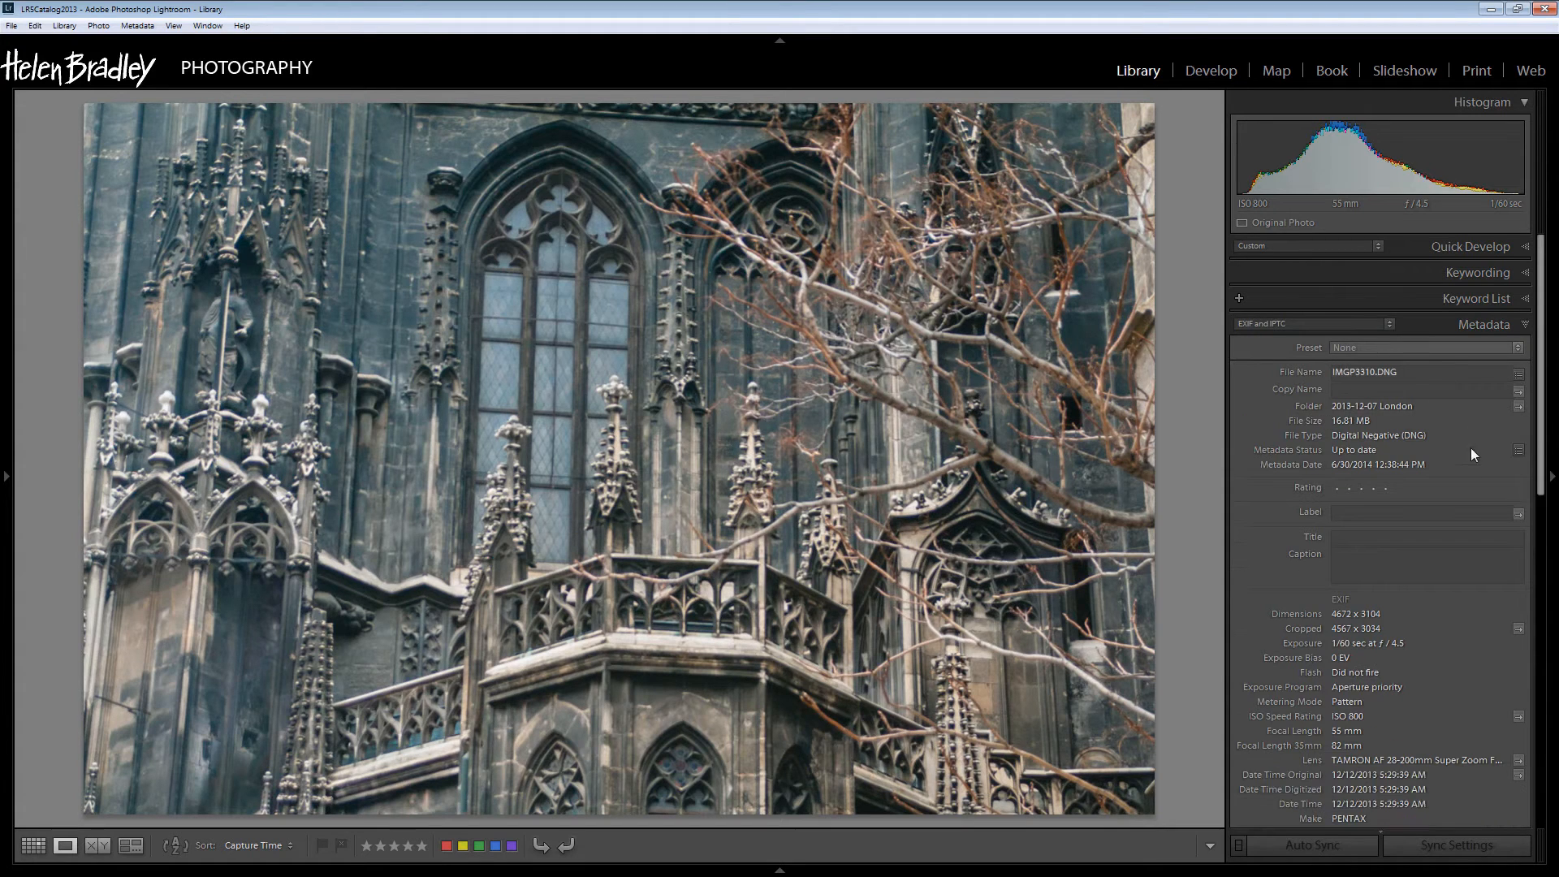
{"action": "left_click_drag", "start_coordinate": [1532, 451], "coordinate": [1531, 692]}
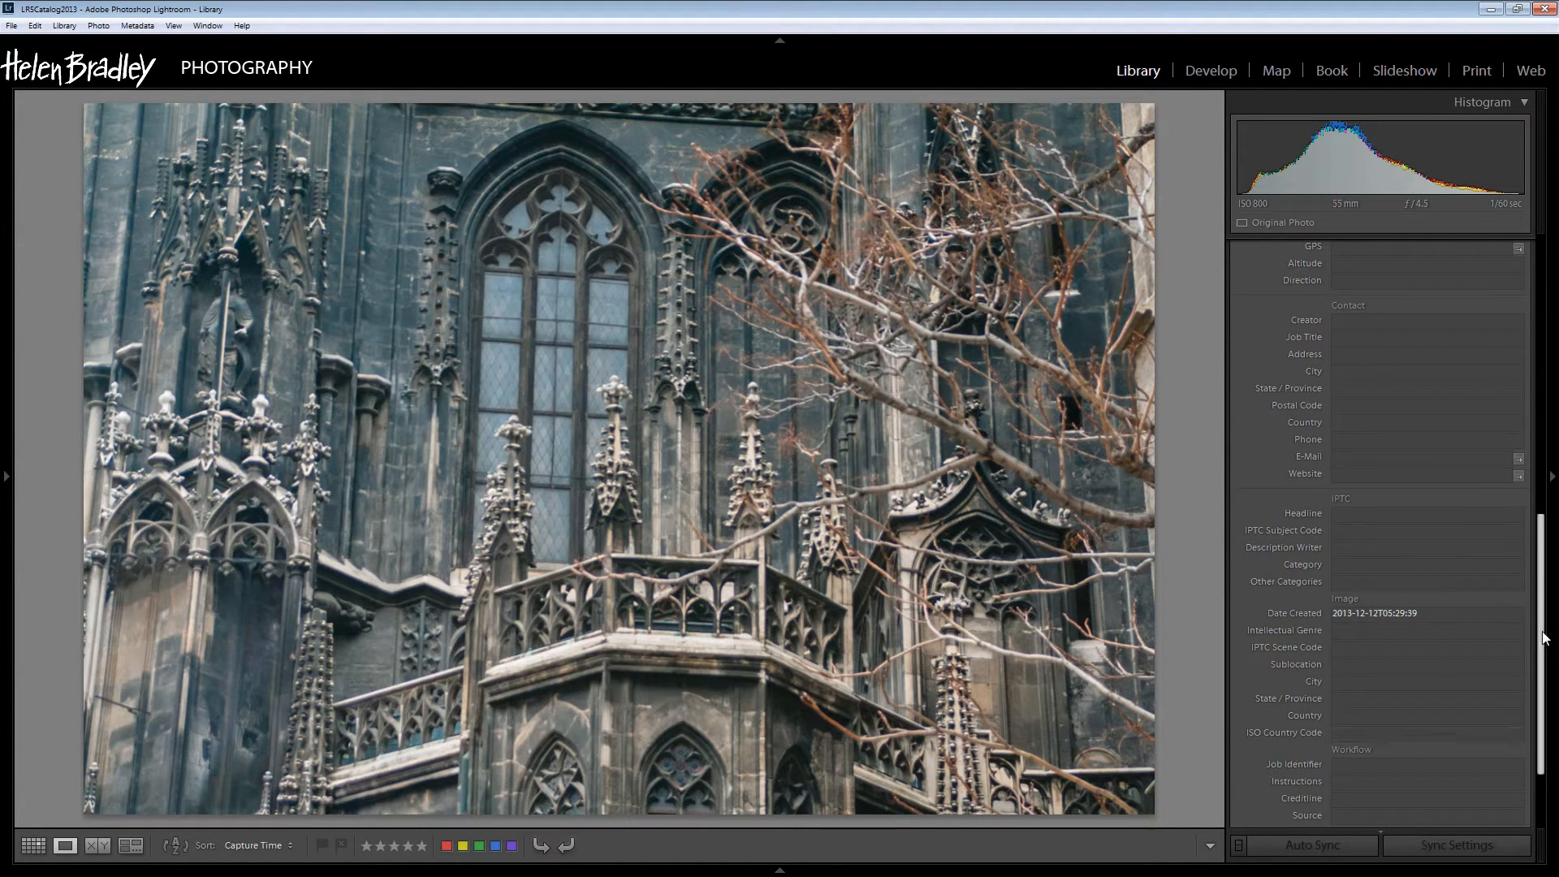
{"action": "left_click_drag", "start_coordinate": [1541, 640], "coordinate": [1533, 353]}
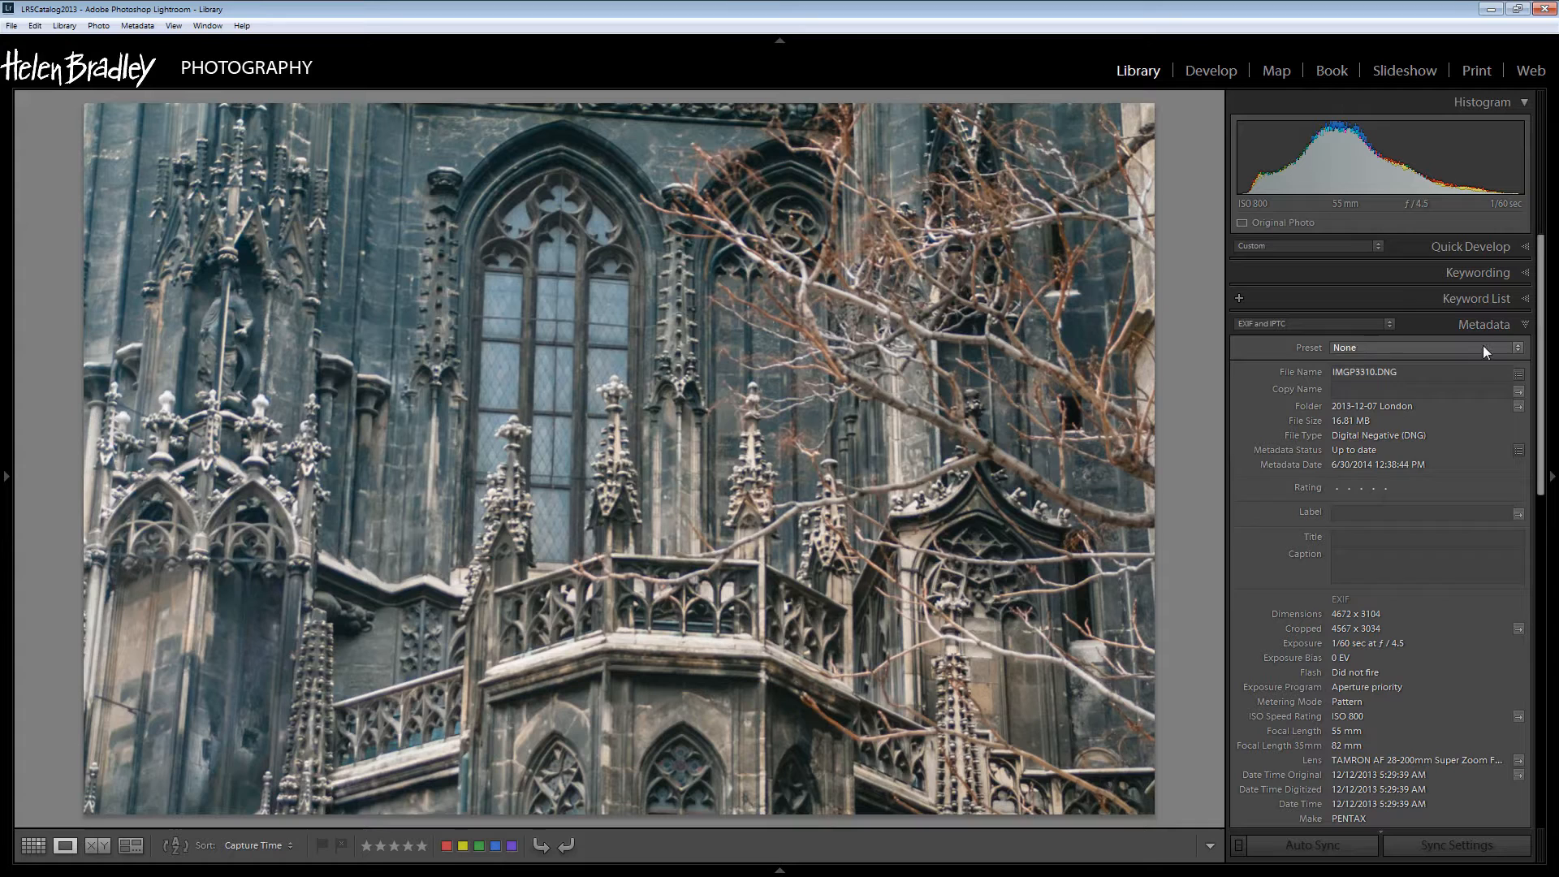
Step: Apply the Helen Bradley copyright preset to the cathedral photo and bring up Edit Presets
{"action": "left_click", "coordinate": [1516, 347]}
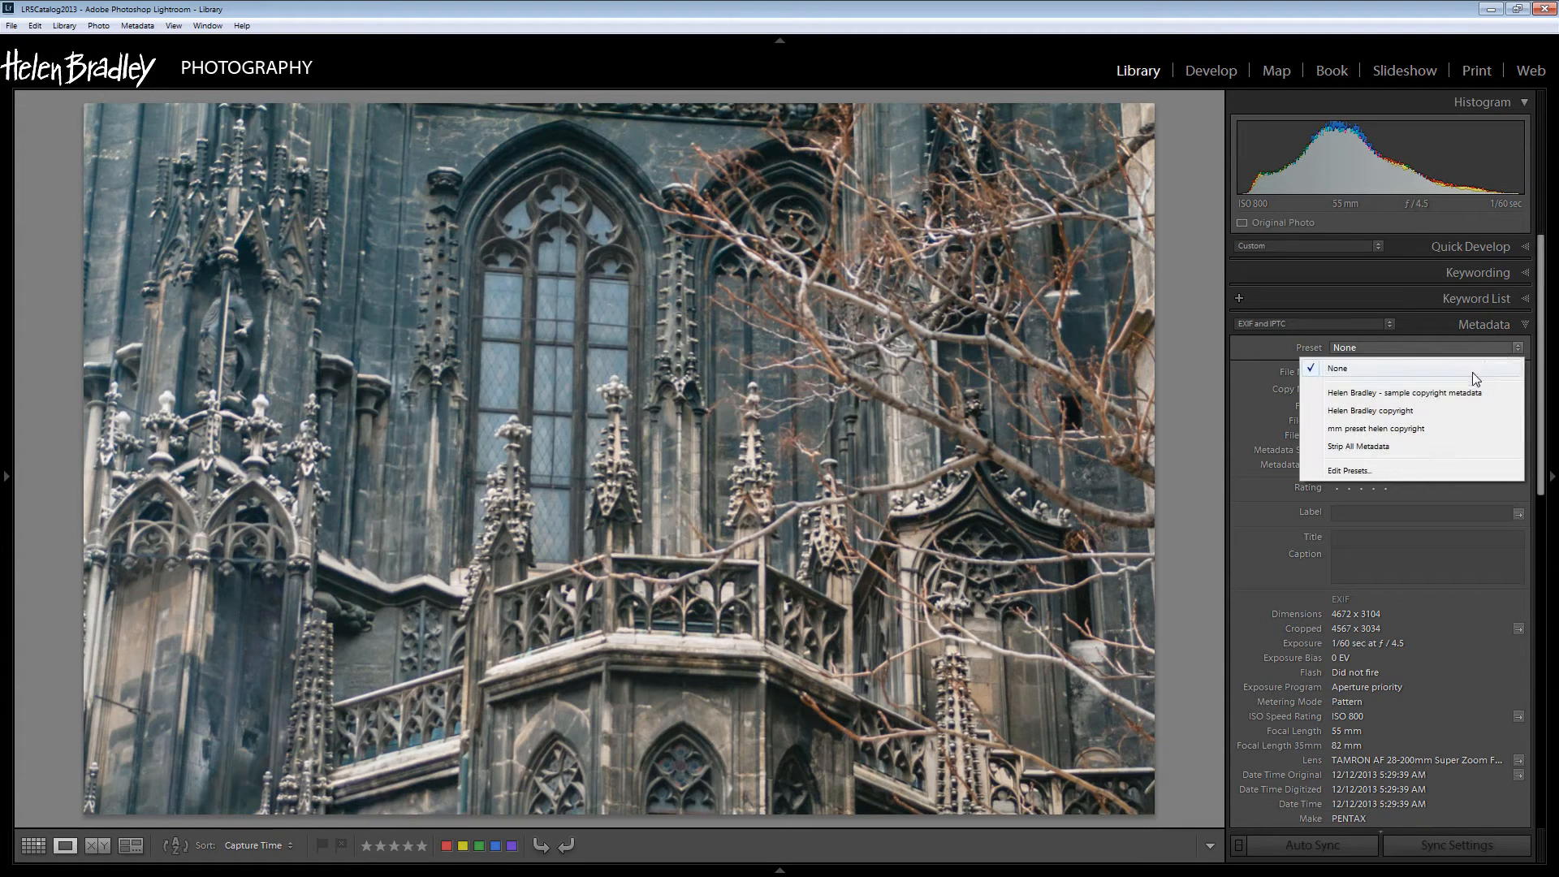
{"action": "left_click", "coordinate": [1370, 411]}
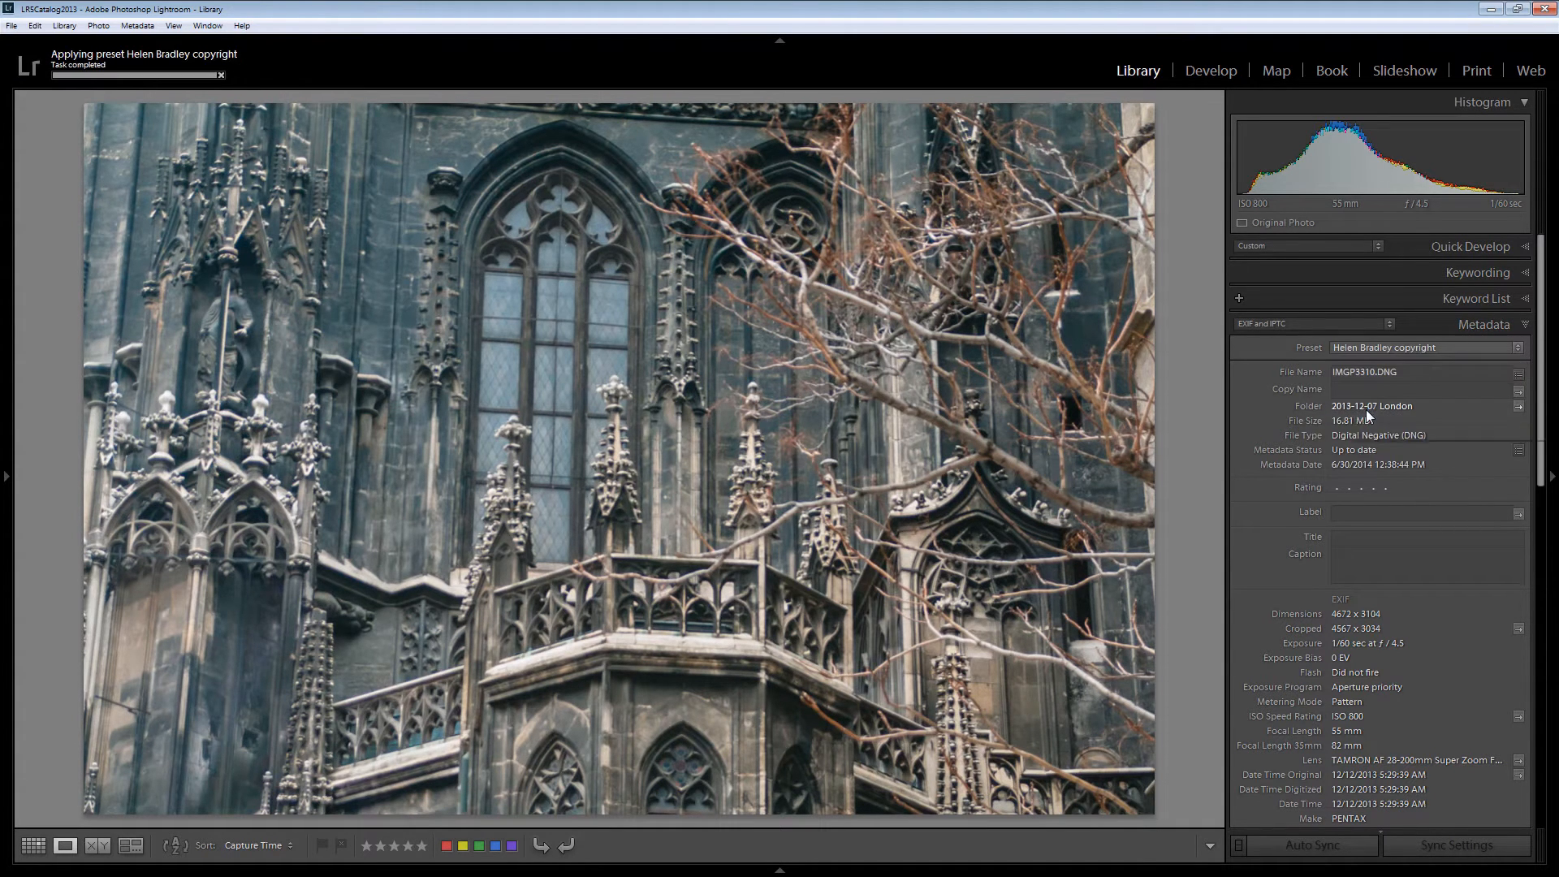
{"action": "left_click", "coordinate": [1464, 347]}
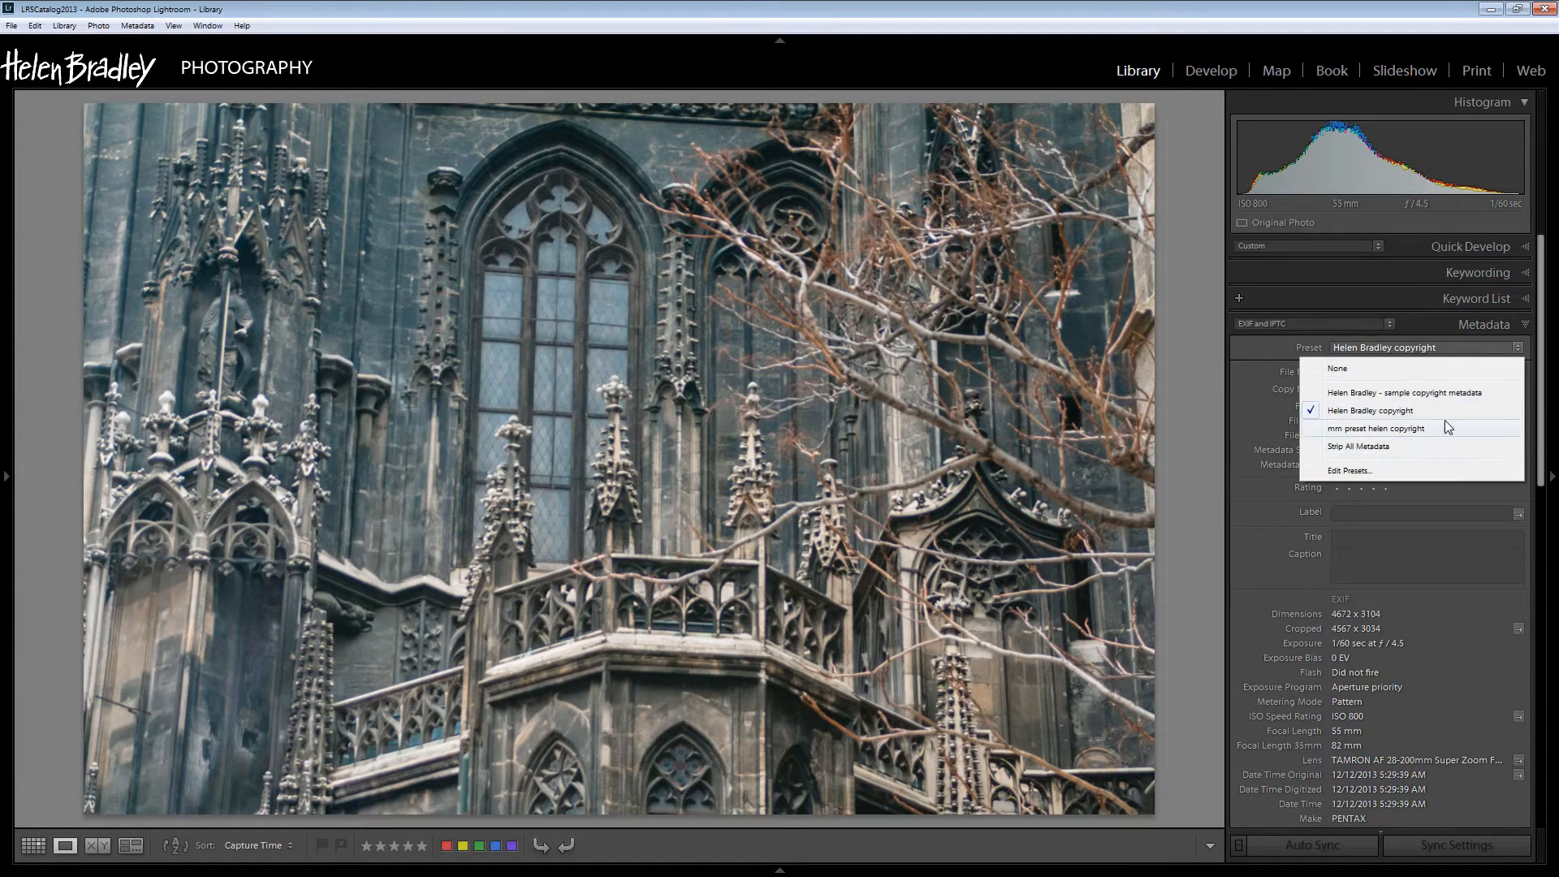
{"action": "left_click", "coordinate": [1349, 470]}
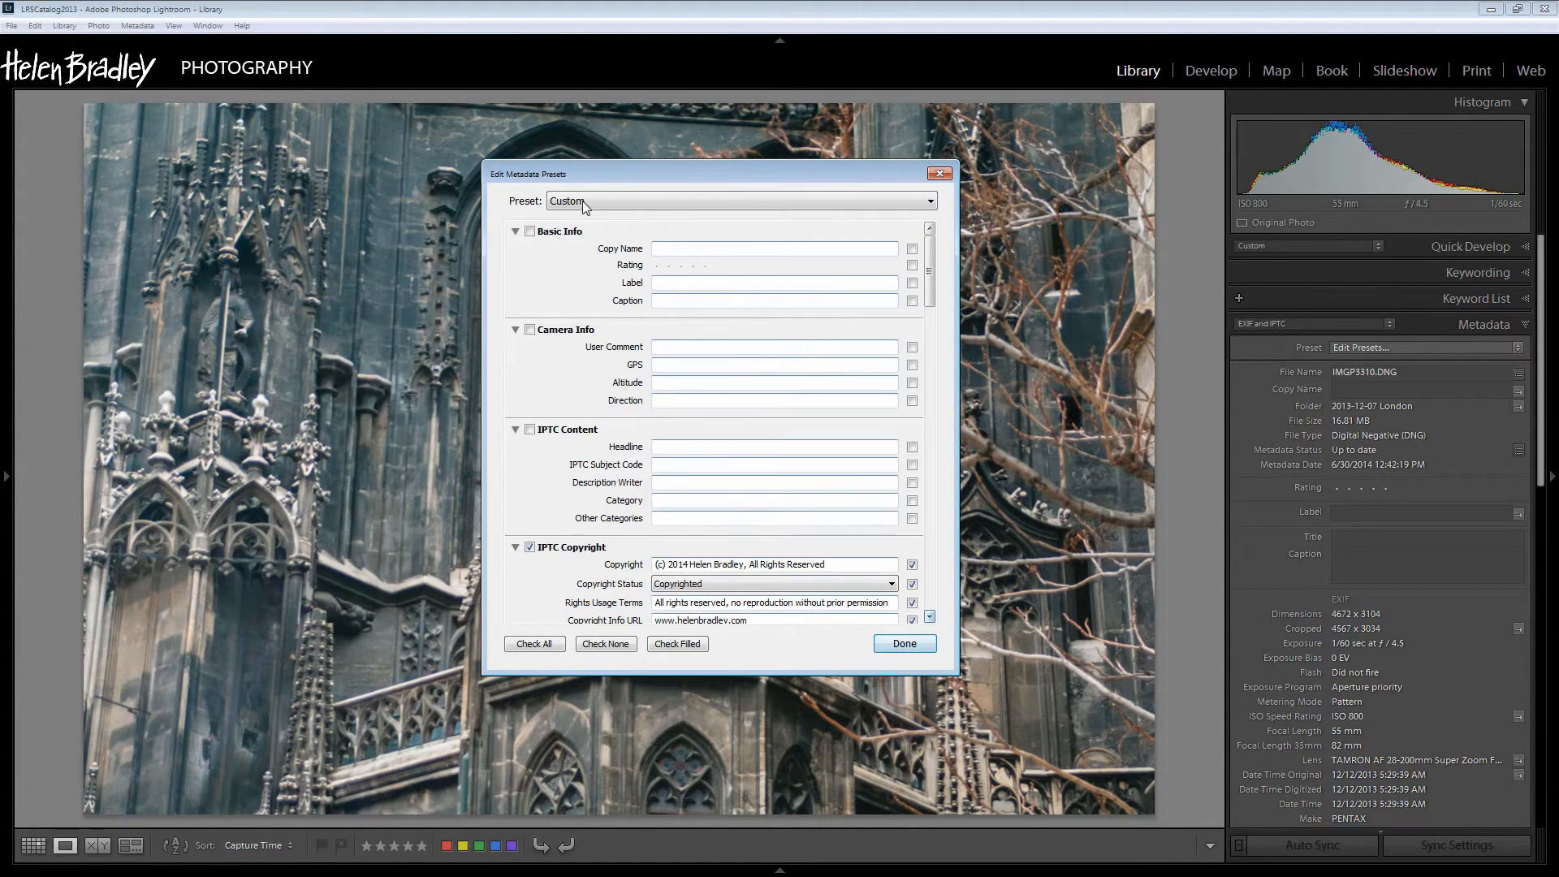
Step: Load the Helen Bradley copyright preset in the editor and enlarge the dialog to show its fields
{"action": "left_click", "coordinate": [605, 202]}
{"action": "left_click", "coordinate": [605, 265]}
{"action": "left_click_drag", "start_coordinate": [953, 668], "coordinate": [953, 704]}
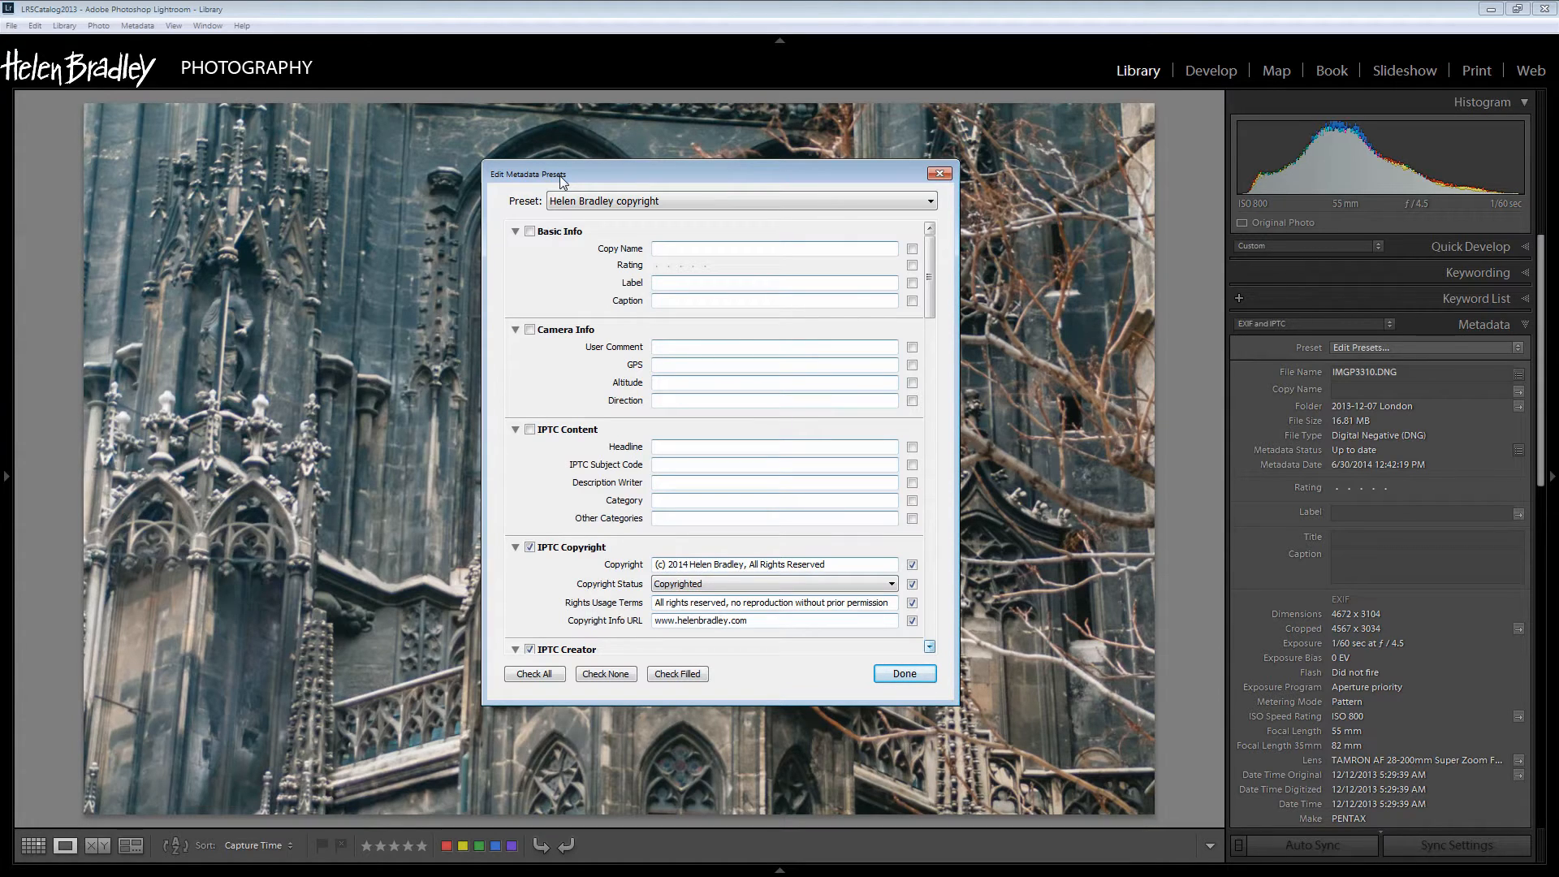
{"action": "left_click_drag", "start_coordinate": [597, 172], "coordinate": [586, 182]}
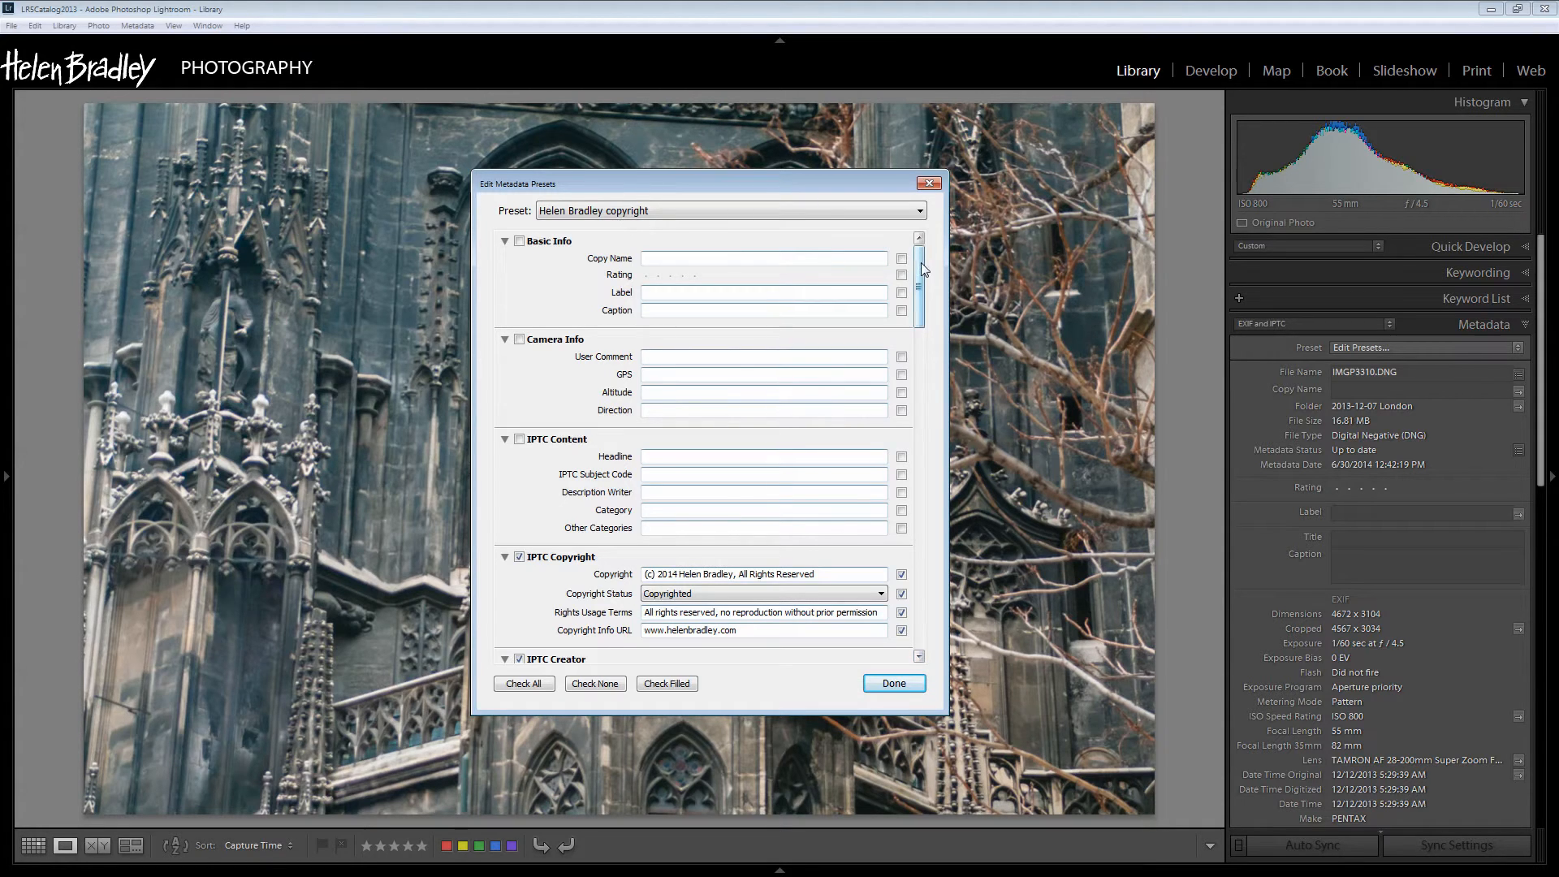
{"action": "mouse_move", "coordinate": [919, 262]}
{"action": "left_mouse_down"}
{"action": "mouse_move", "coordinate": [919, 572]}
{"action": "mouse_move", "coordinate": [918, 250]}
{"action": "left_mouse_up"}
{"action": "left_click_drag", "start_coordinate": [921, 295], "coordinate": [921, 632]}
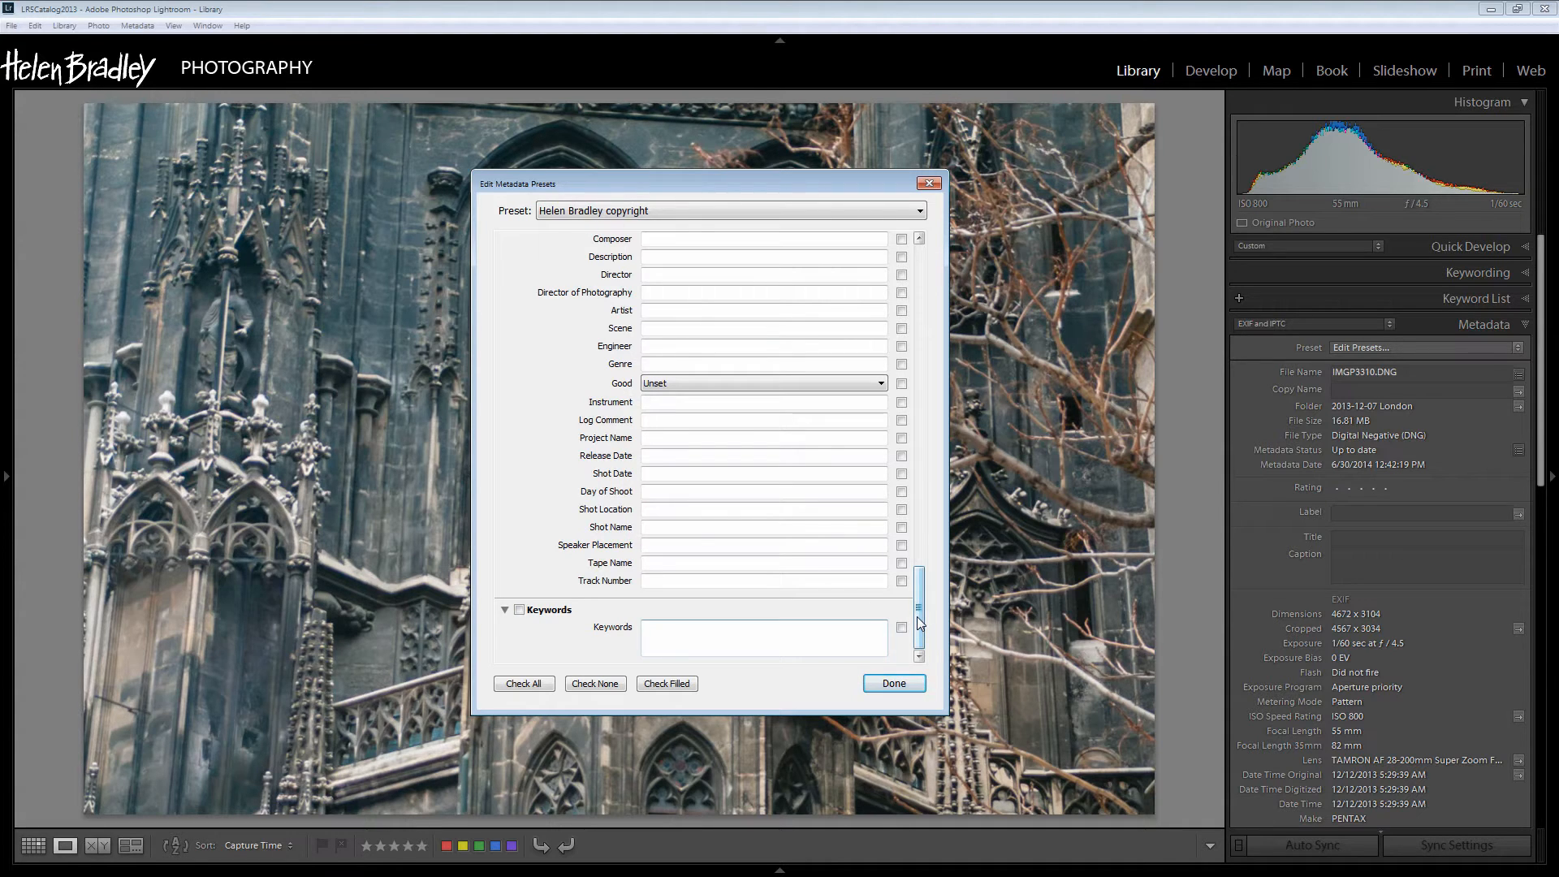
{"action": "scroll", "coordinate": [731, 487], "scroll_direction": "up", "scroll_amount": 5}
{"action": "scroll", "coordinate": [731, 488], "scroll_direction": "up", "scroll_amount": 3}
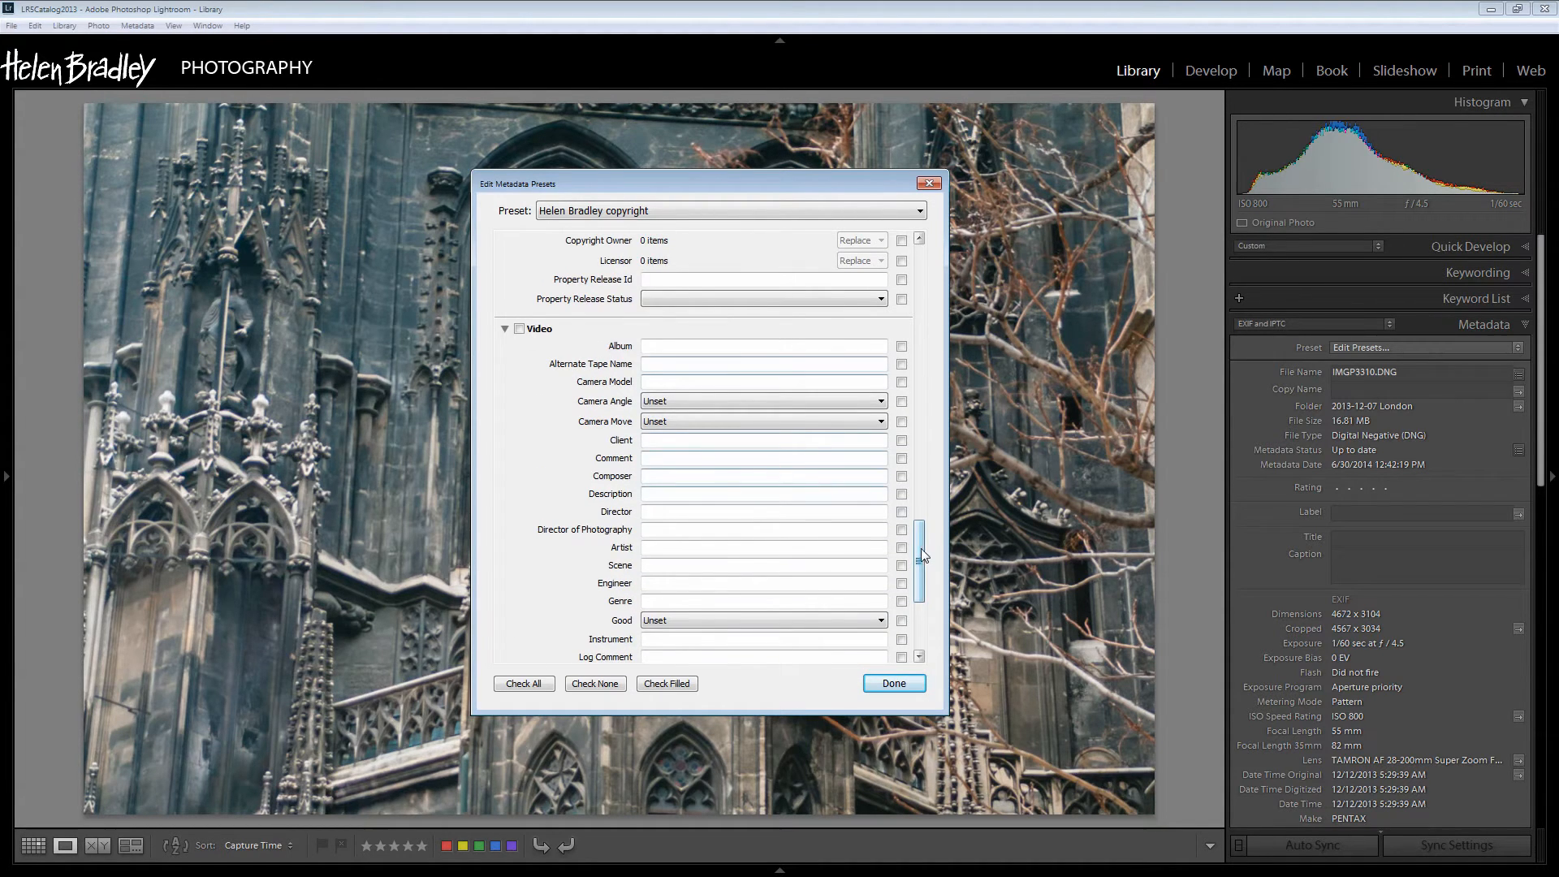
{"action": "left_click_drag", "start_coordinate": [922, 548], "coordinate": [921, 500]}
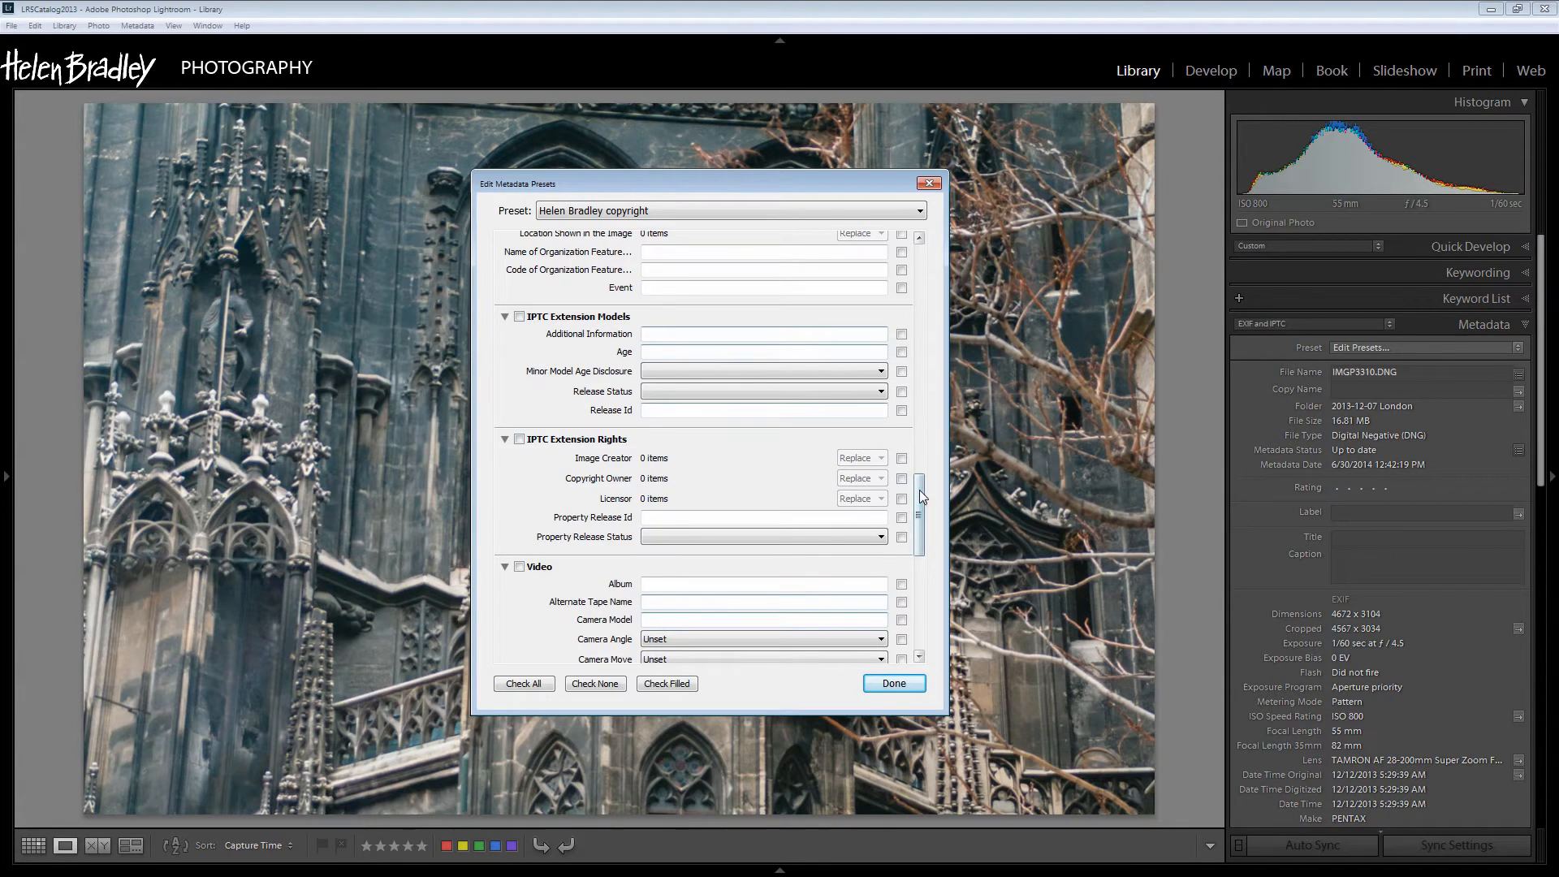
{"action": "left_click_drag", "start_coordinate": [920, 491], "coordinate": [919, 438]}
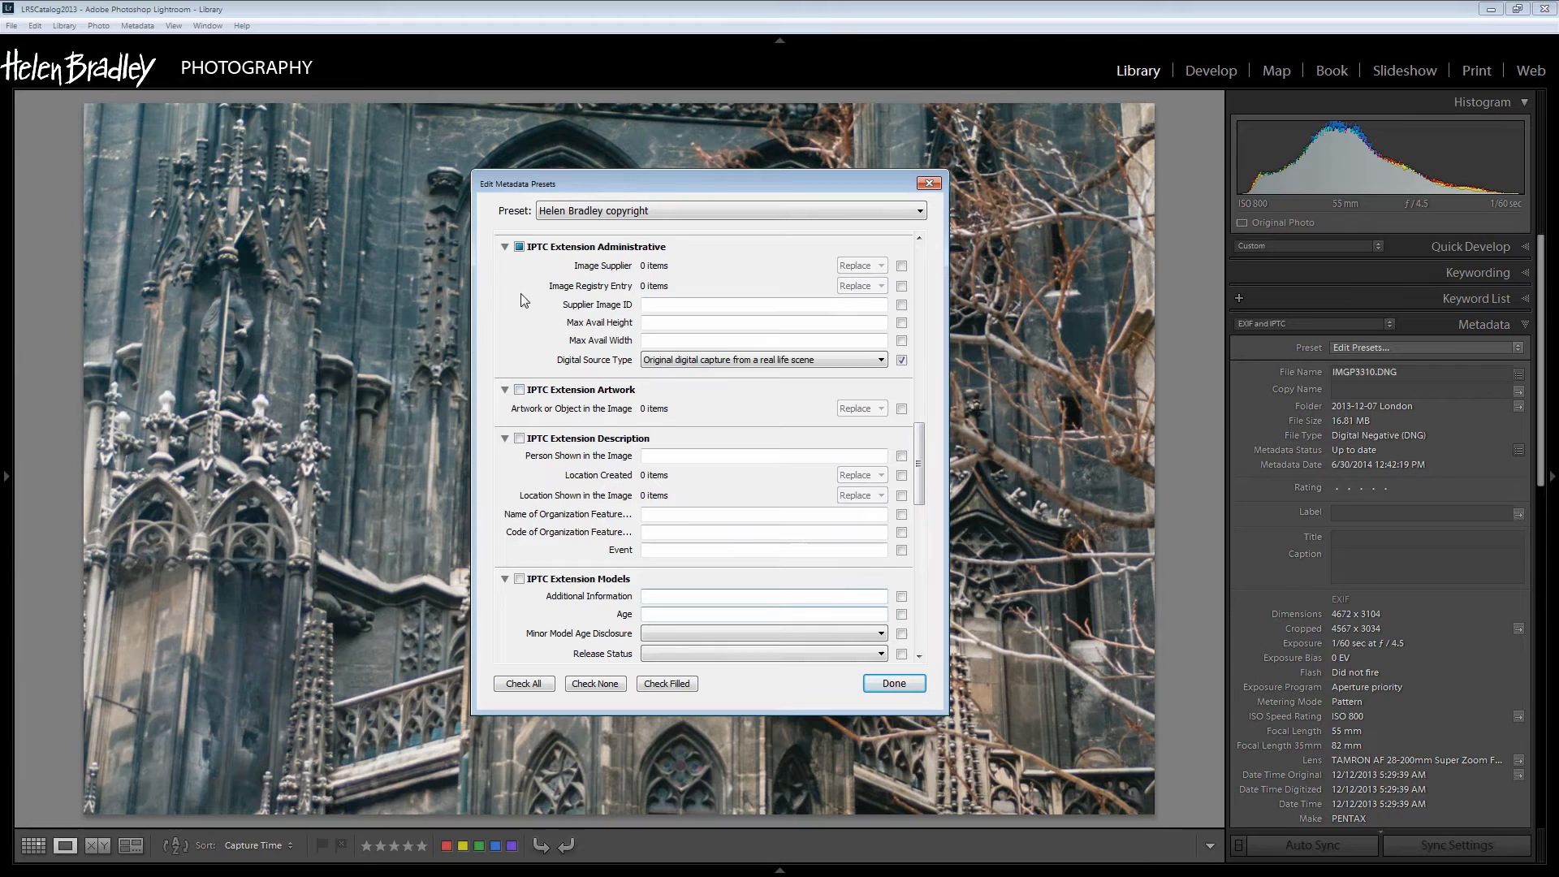
{"action": "left_click_drag", "start_coordinate": [918, 464], "coordinate": [919, 419]}
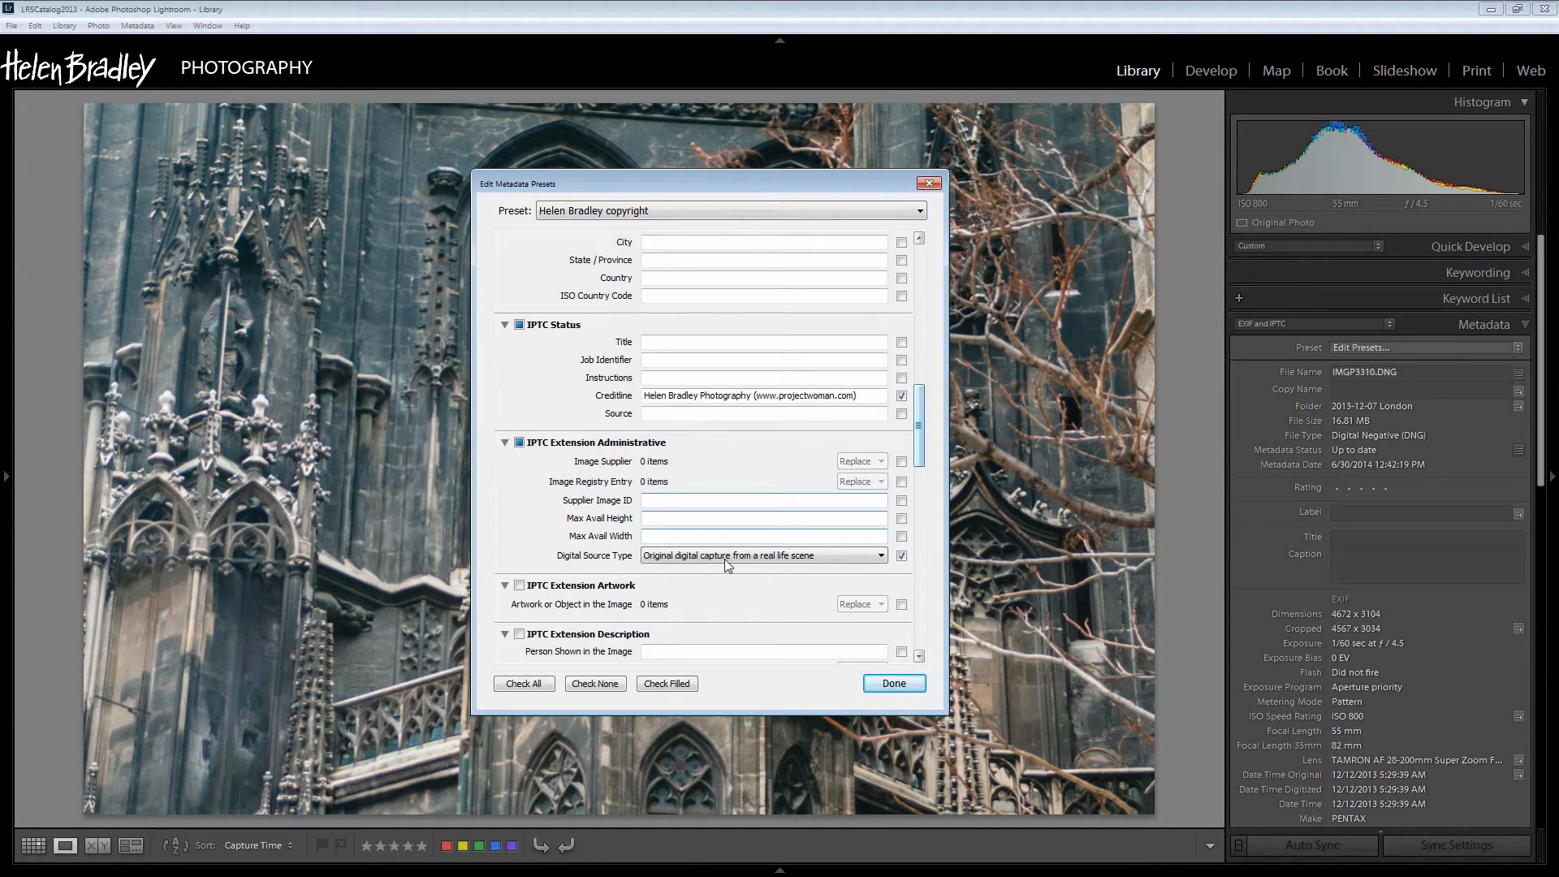
{"action": "left_click", "coordinate": [880, 558]}
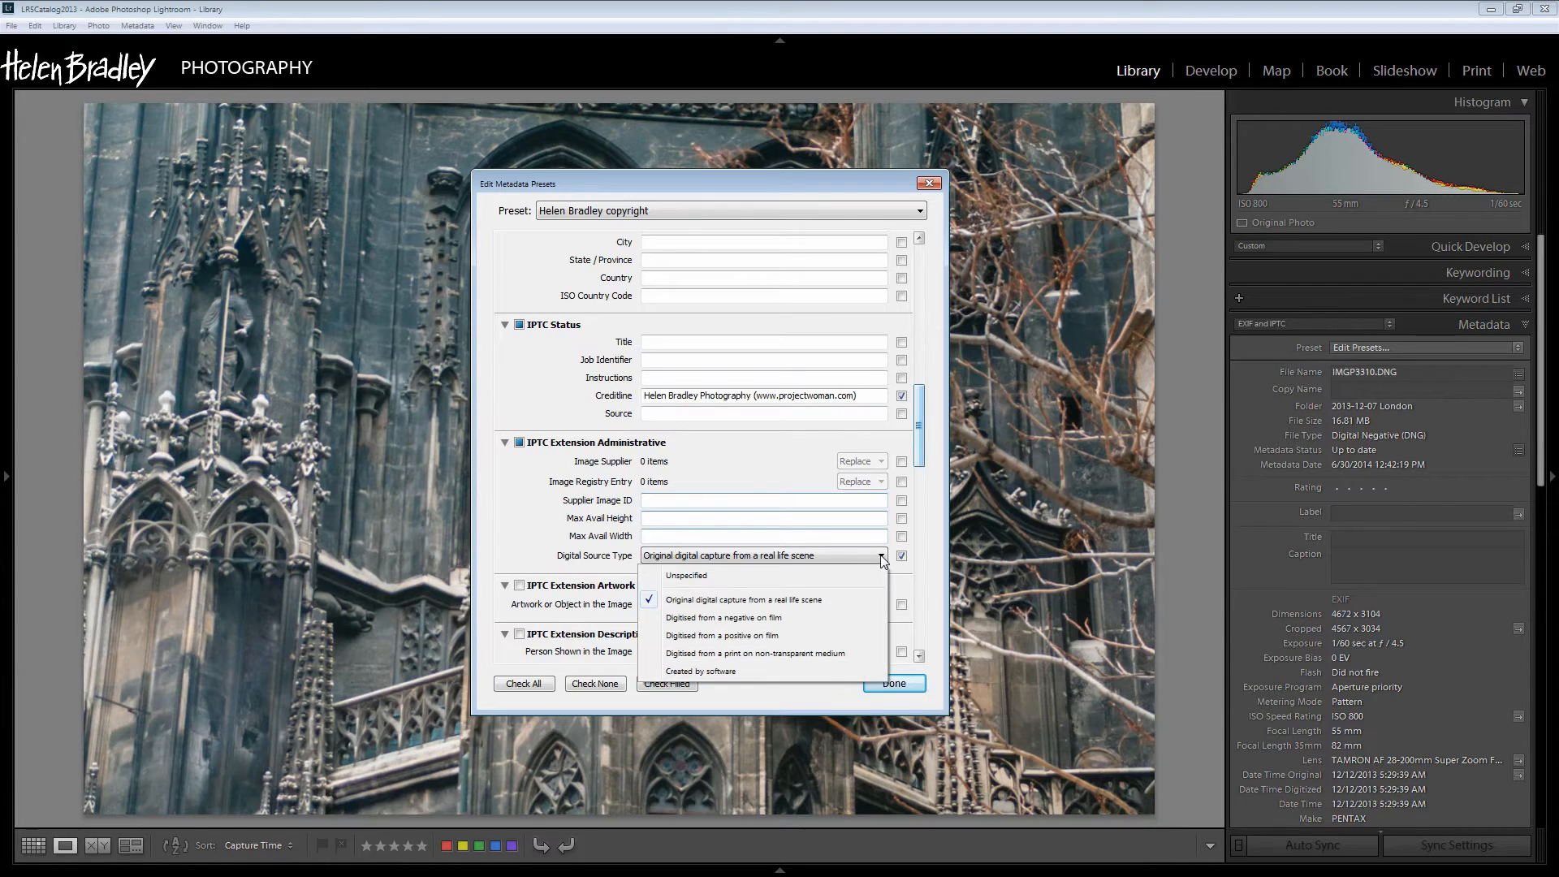
{"action": "left_click", "coordinate": [757, 604]}
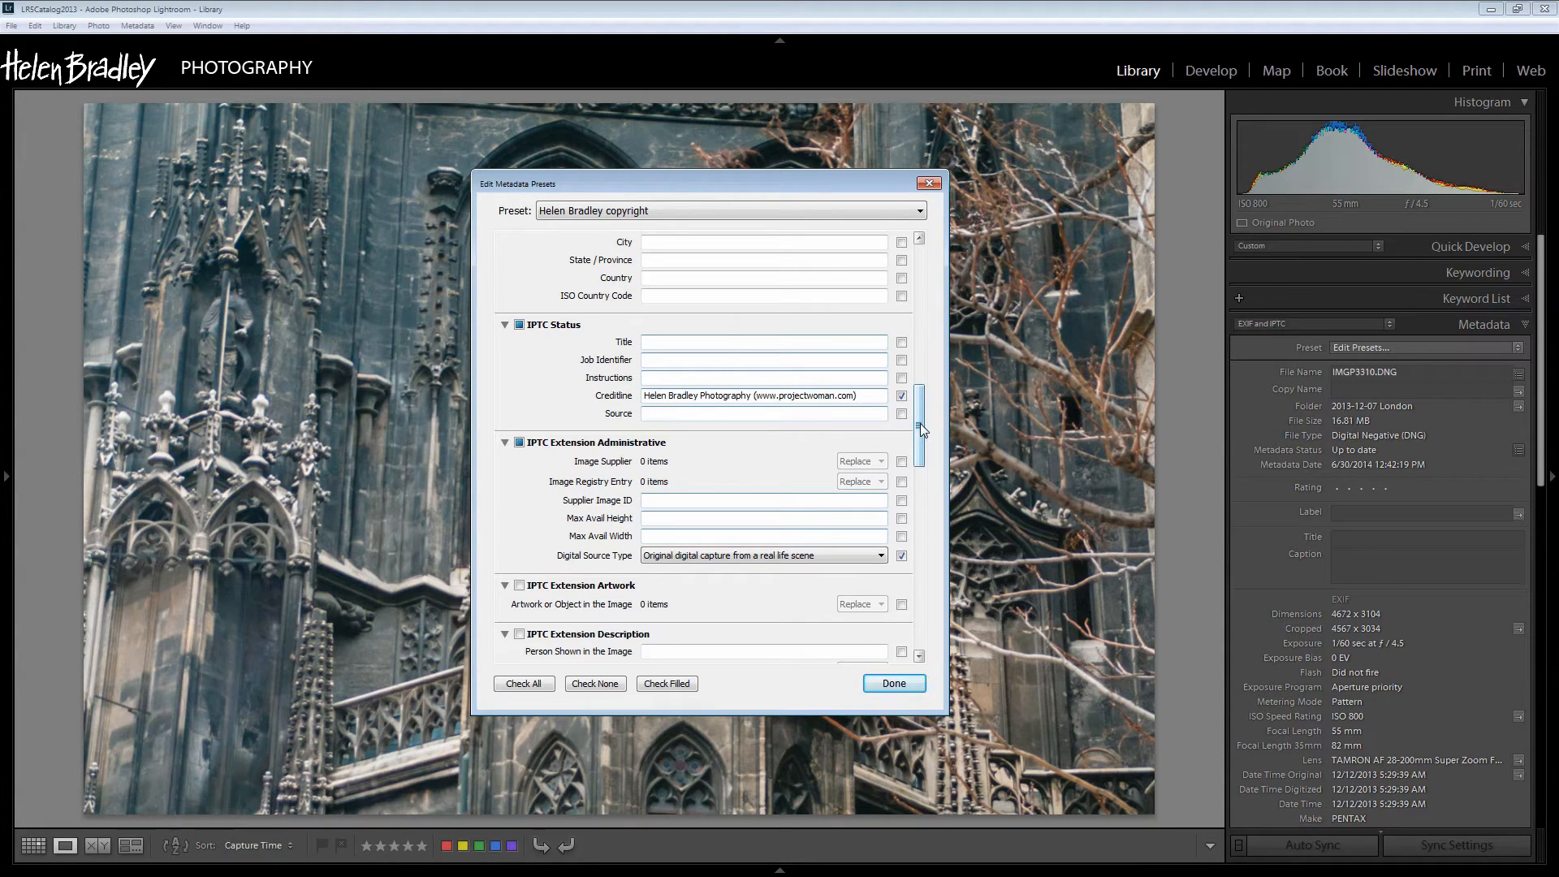
{"action": "left_click_drag", "start_coordinate": [919, 423], "coordinate": [917, 363]}
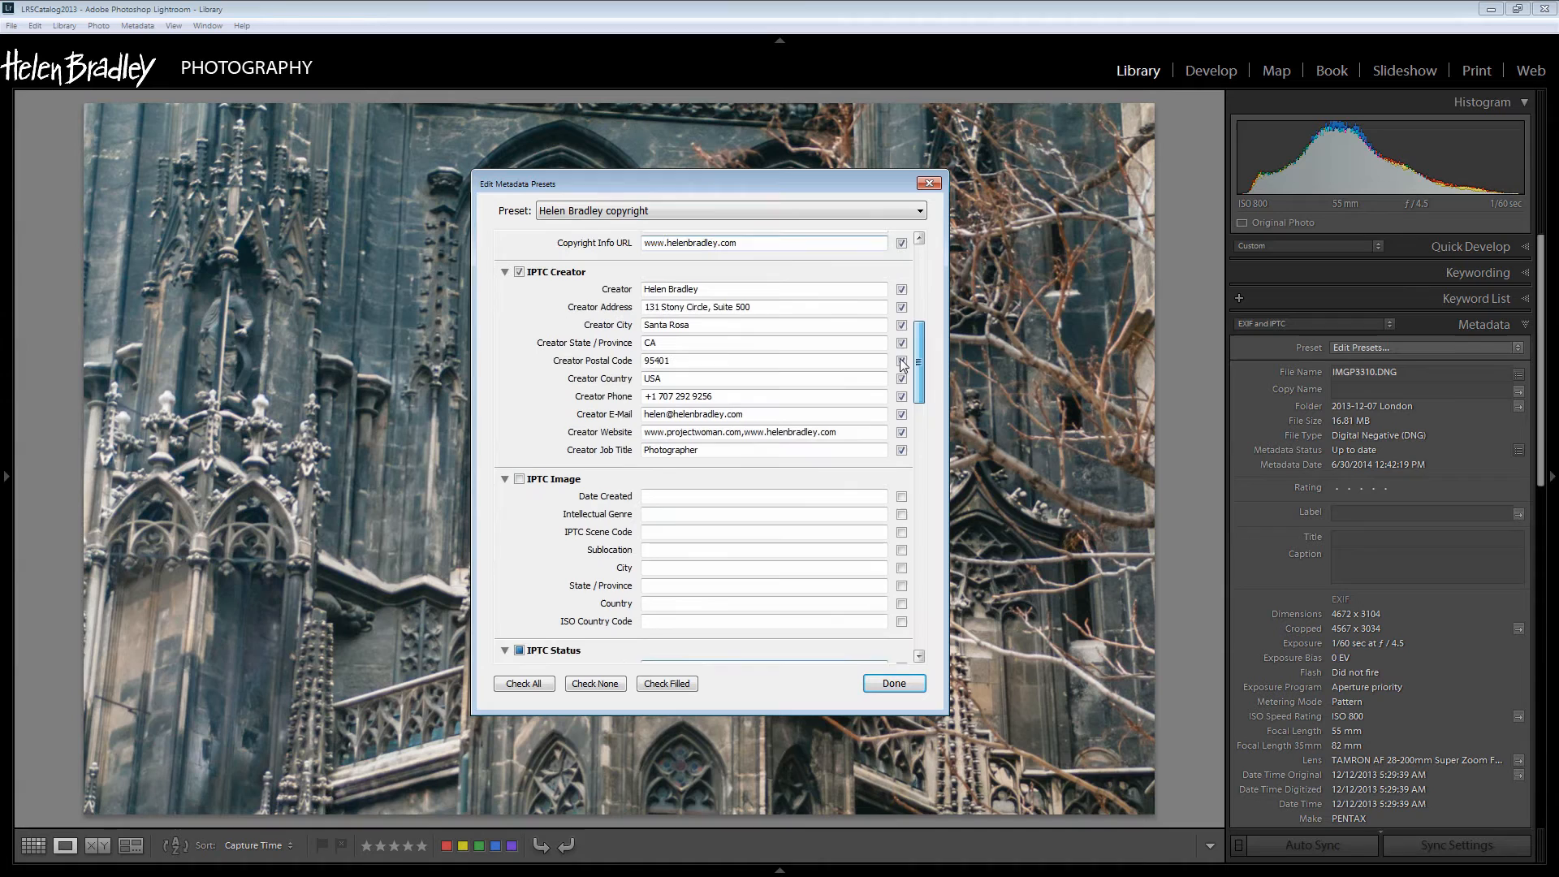
{"action": "scroll", "coordinate": [902, 364], "scroll_direction": "up", "scroll_amount": 1}
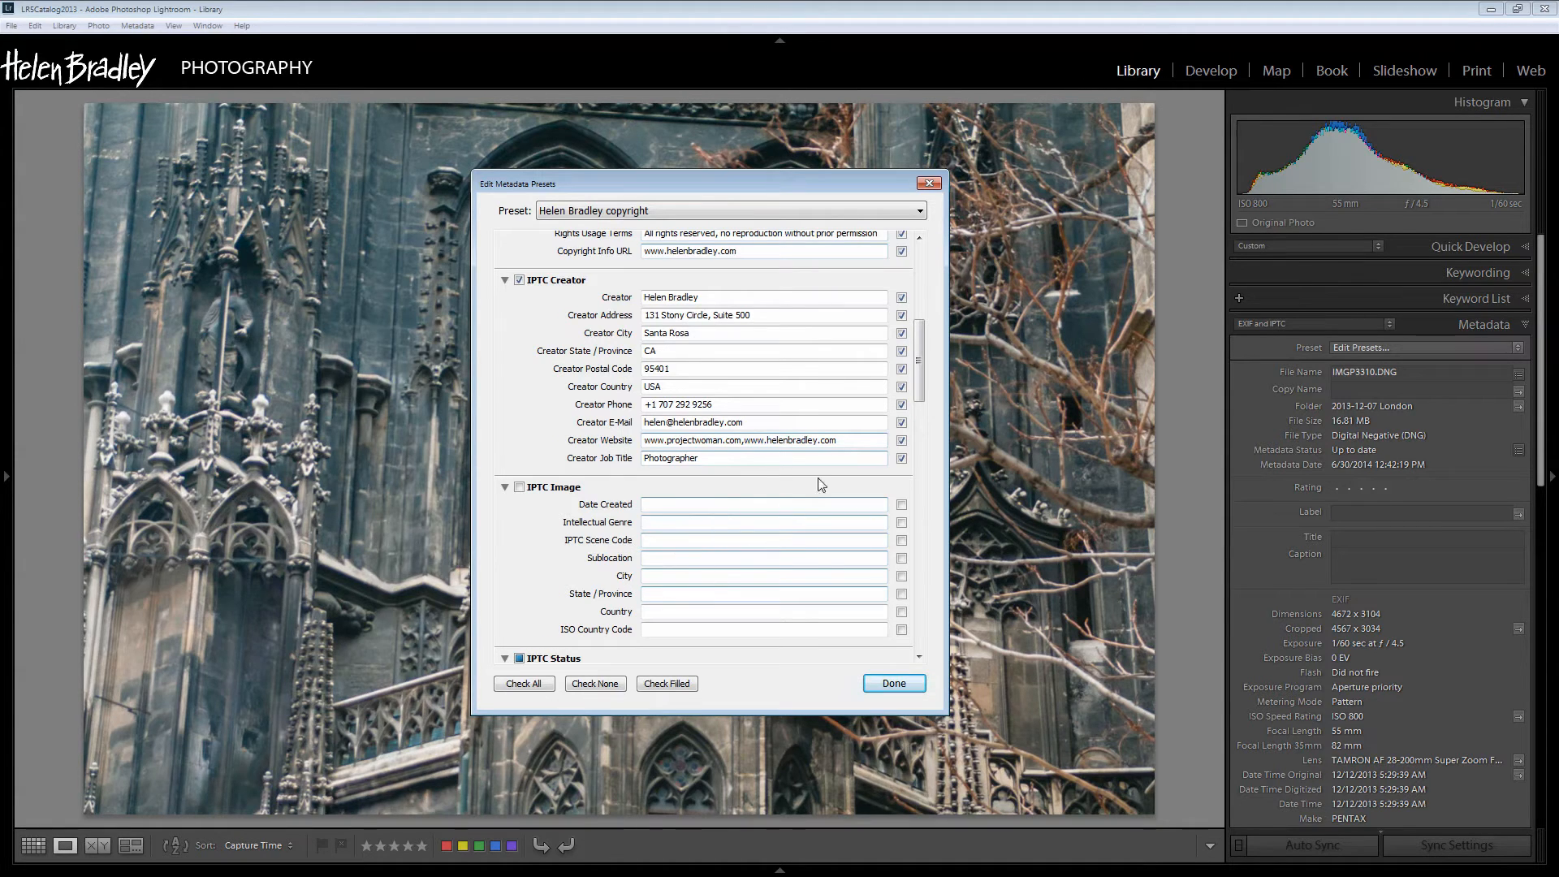
{"action": "left_click_drag", "start_coordinate": [920, 388], "coordinate": [917, 329]}
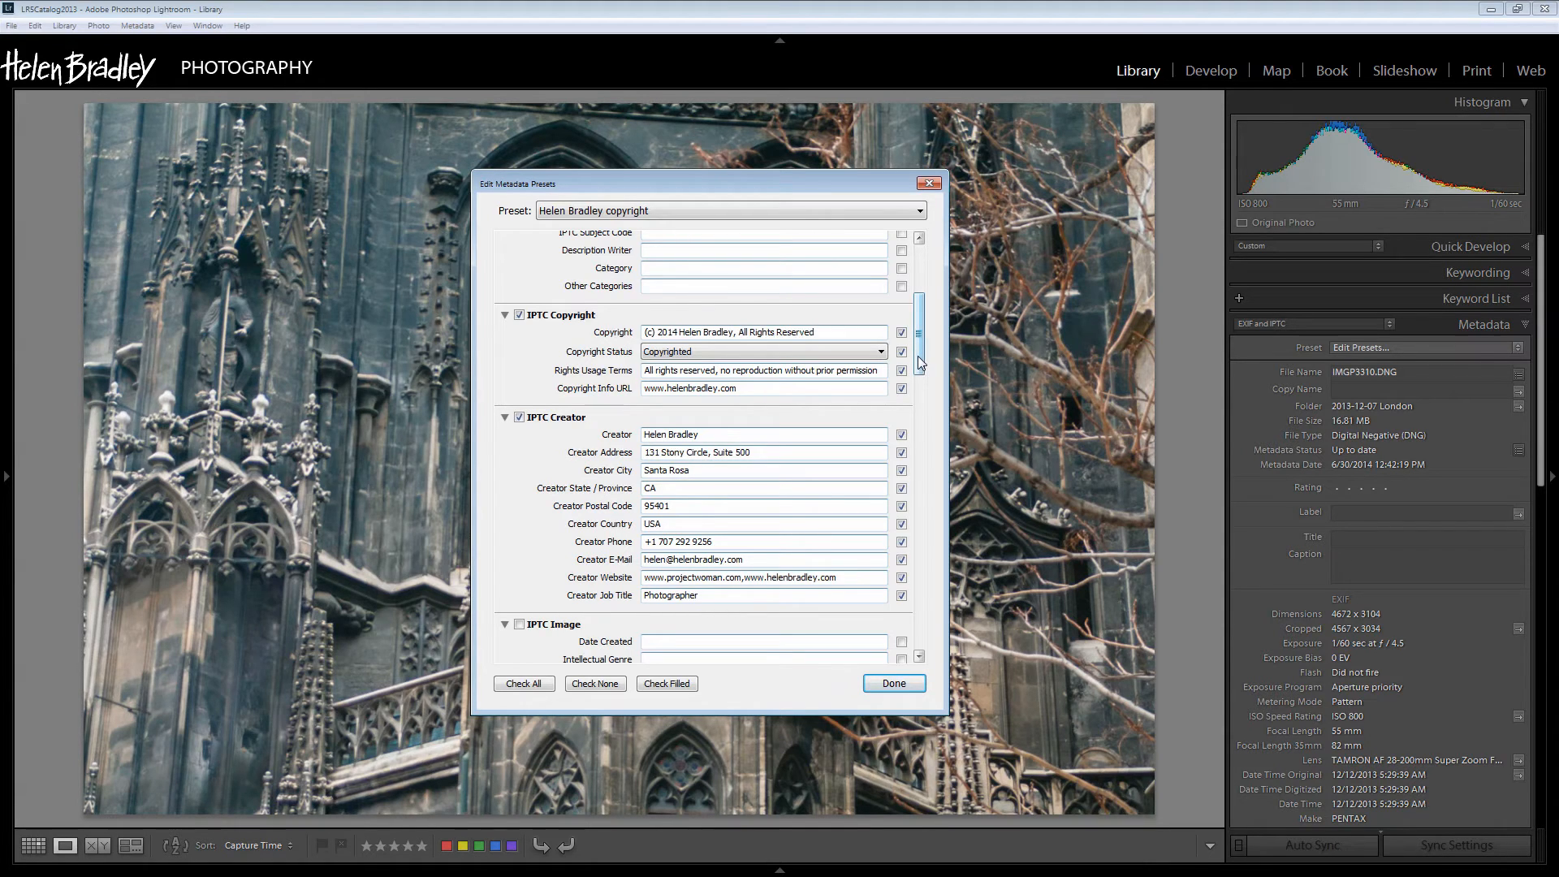
{"action": "left_click_drag", "start_coordinate": [916, 356], "coordinate": [914, 328]}
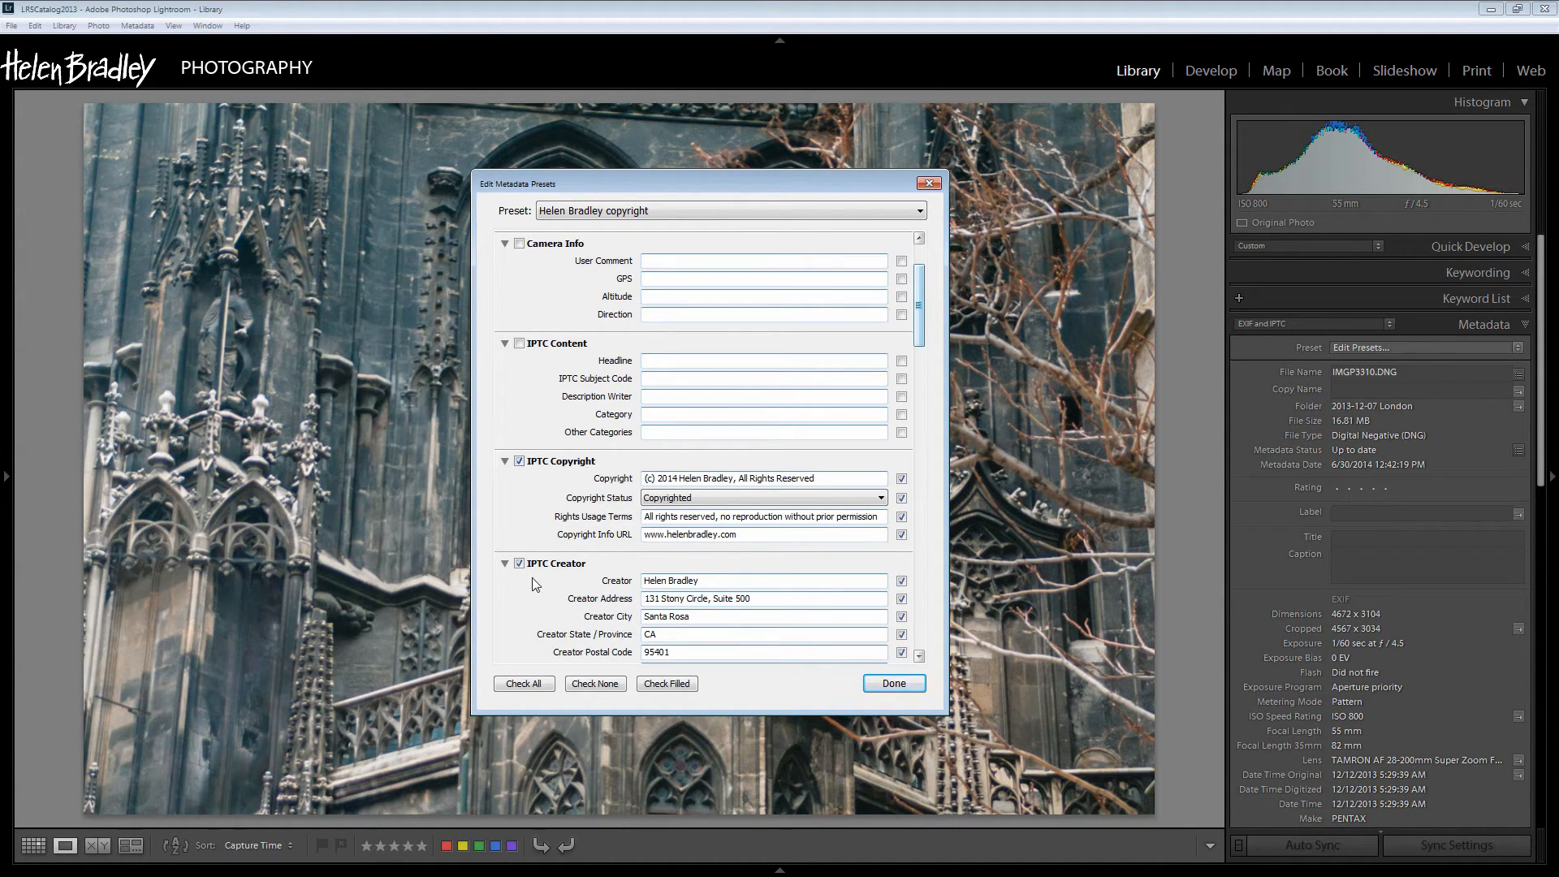
{"action": "left_click_drag", "start_coordinate": [920, 304], "coordinate": [921, 457]}
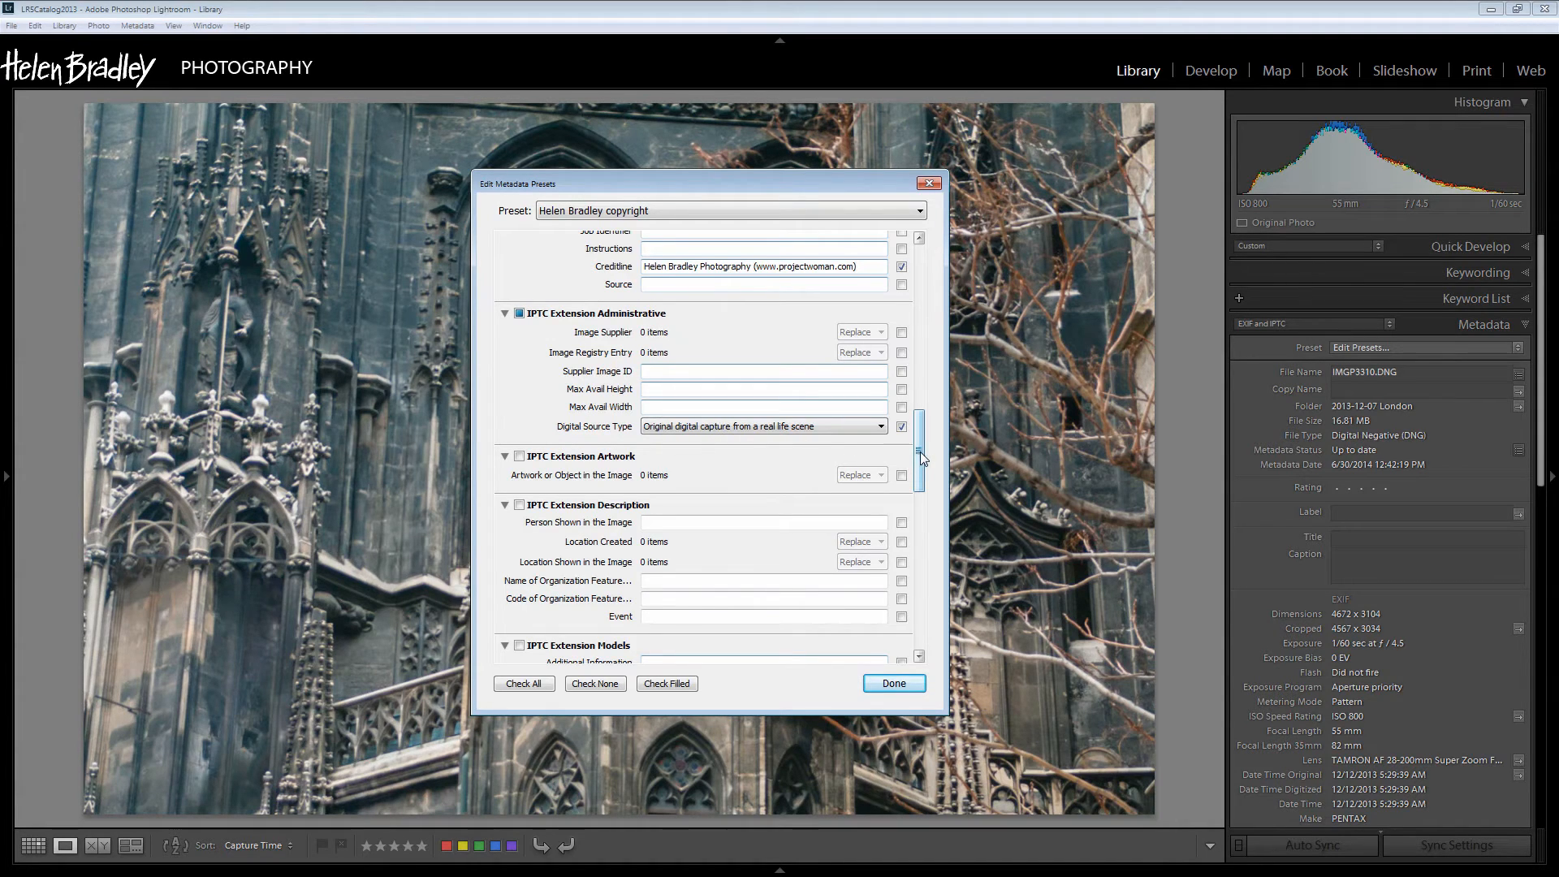
{"action": "left_click_drag", "start_coordinate": [919, 452], "coordinate": [919, 428]}
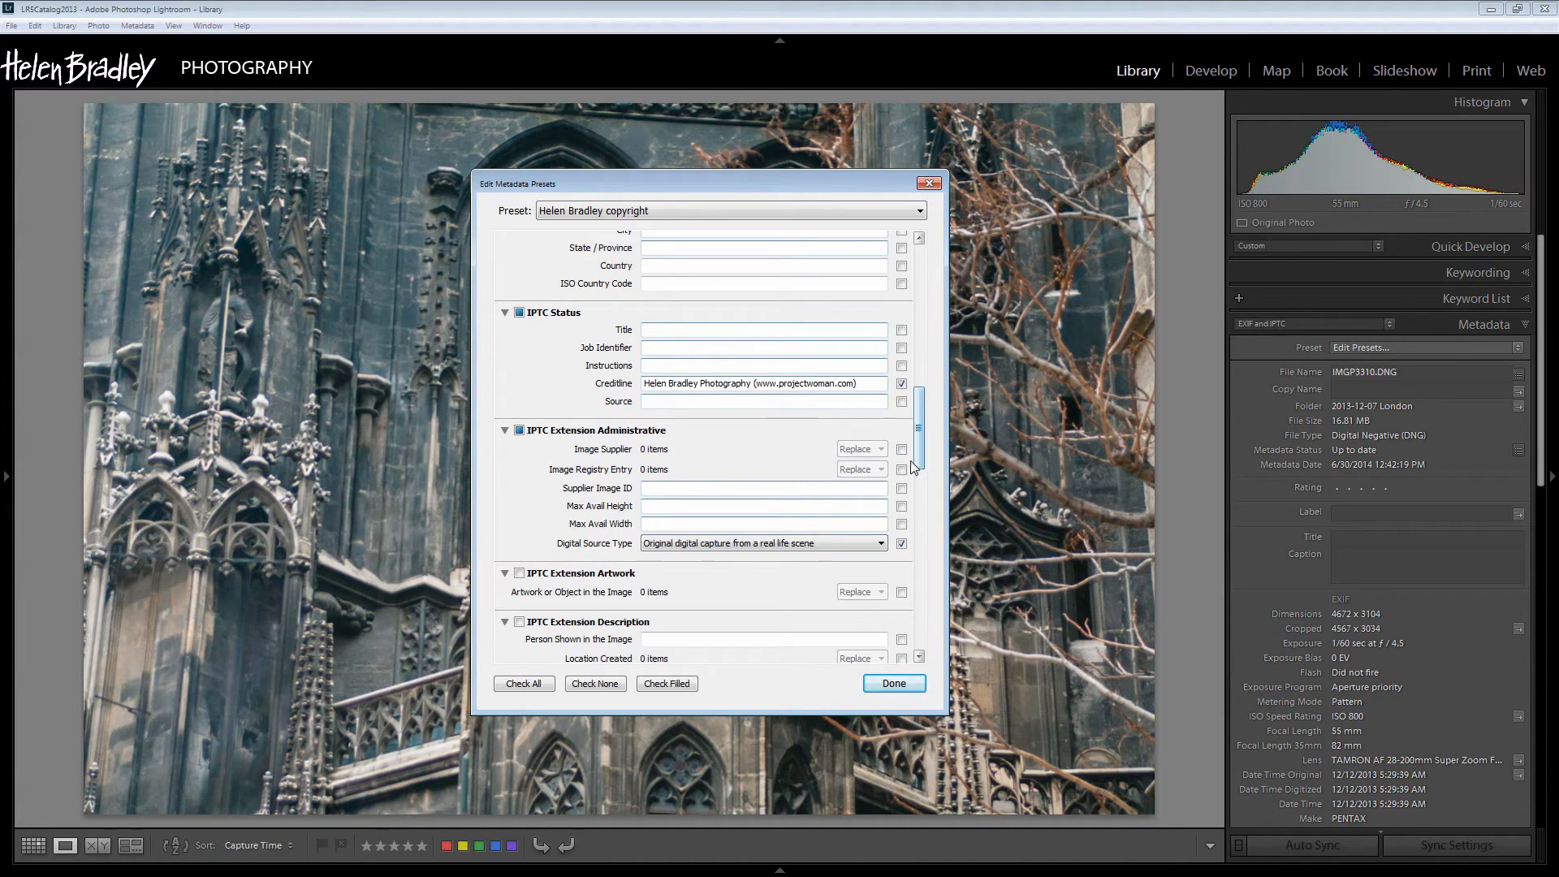
{"action": "left_click_drag", "start_coordinate": [920, 449], "coordinate": [920, 244]}
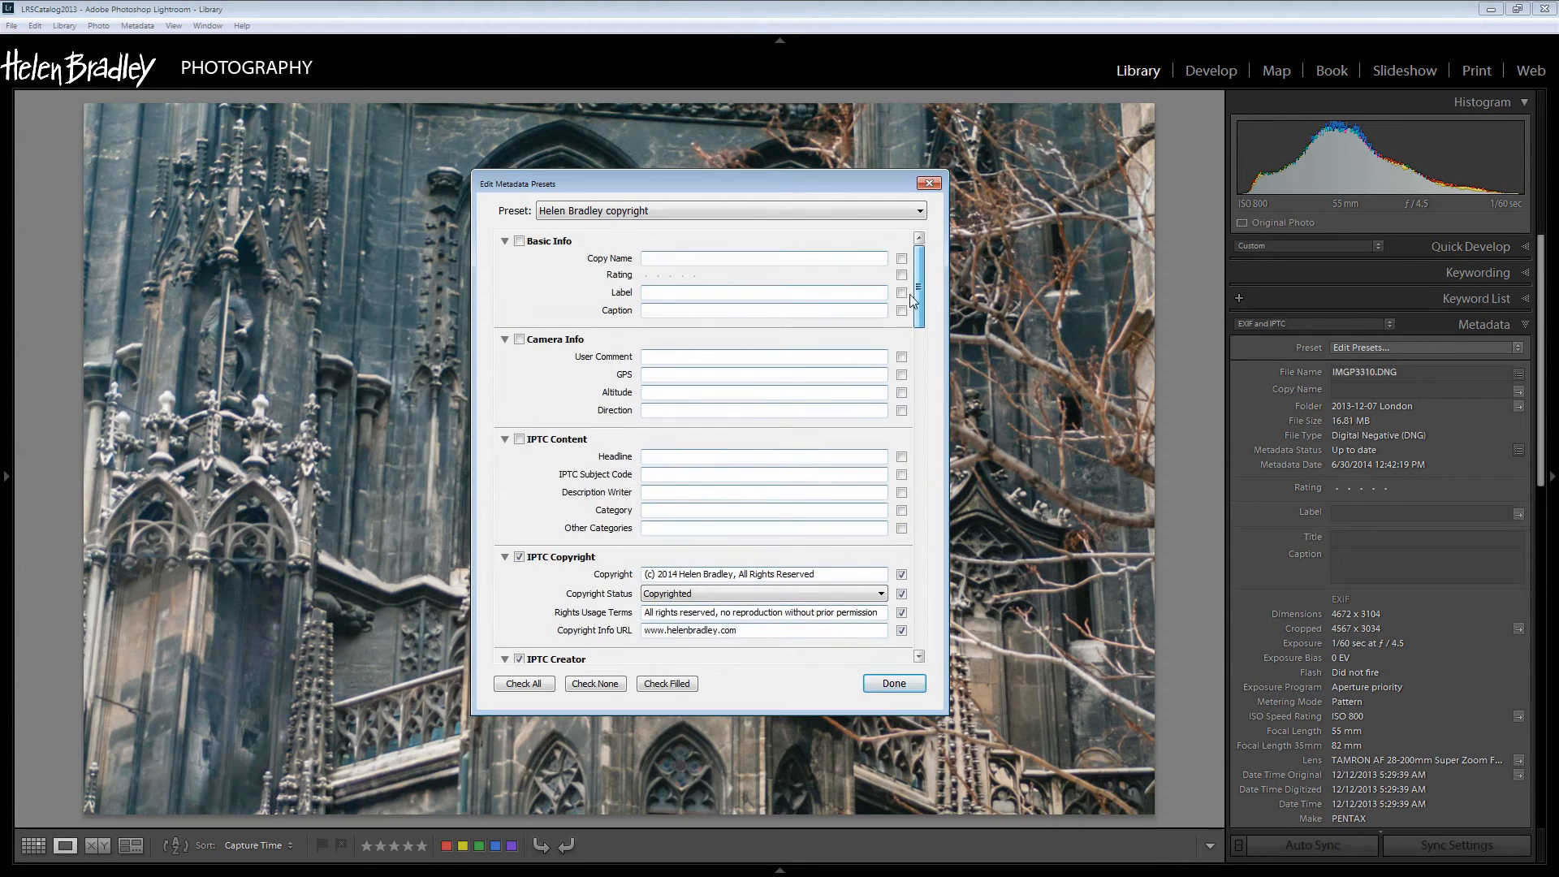
Step: Leave the preset list unchanged and close the Edit Metadata Presets dialog with Done
{"action": "left_click", "coordinate": [854, 210]}
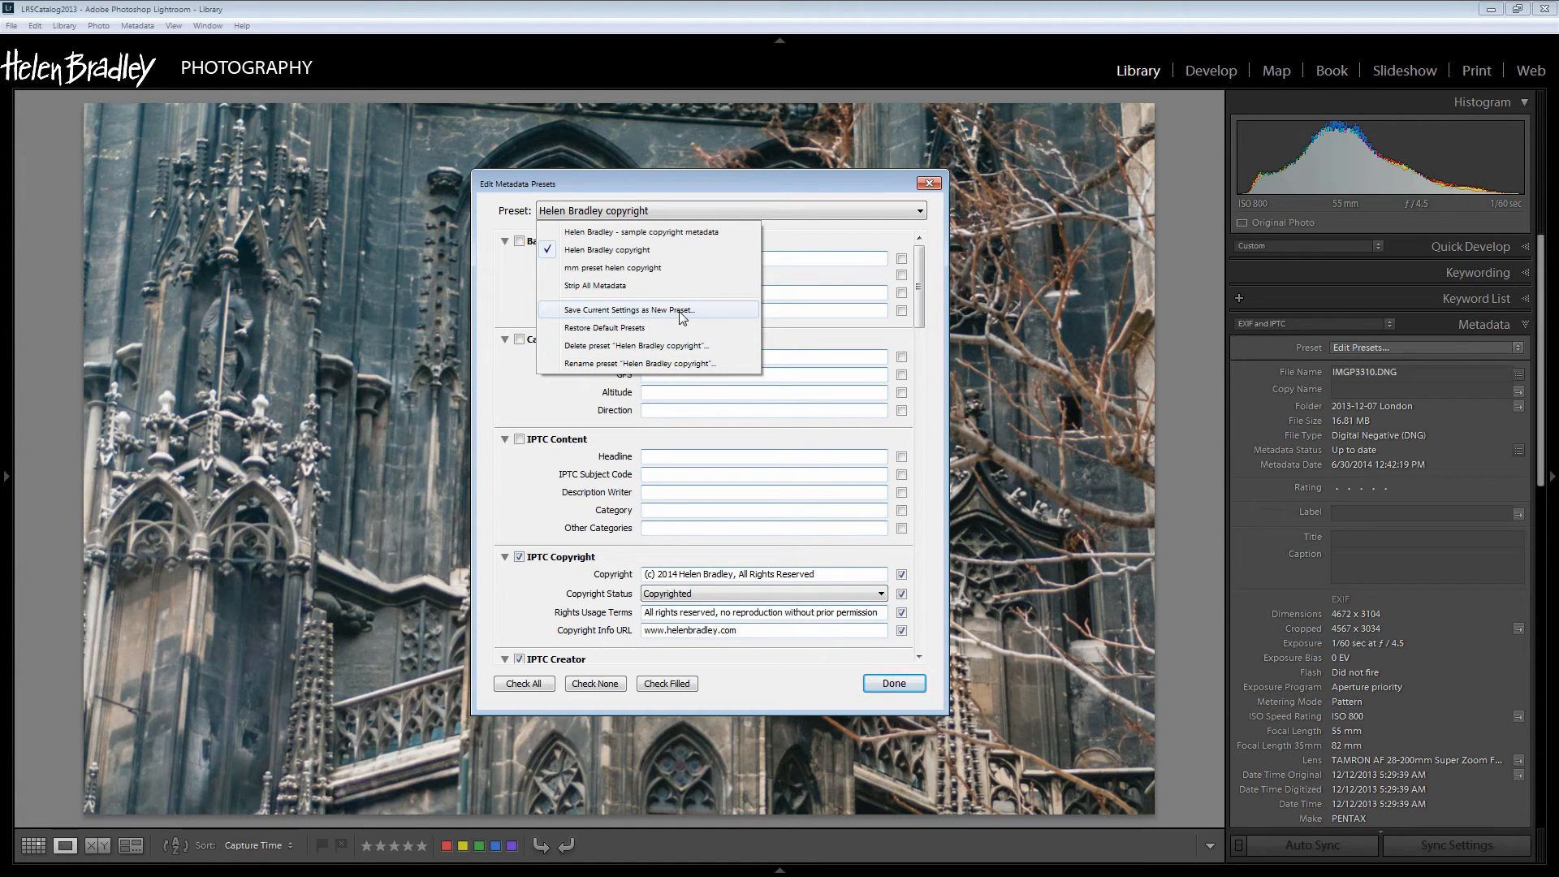
{"action": "left_click", "coordinate": [894, 686]}
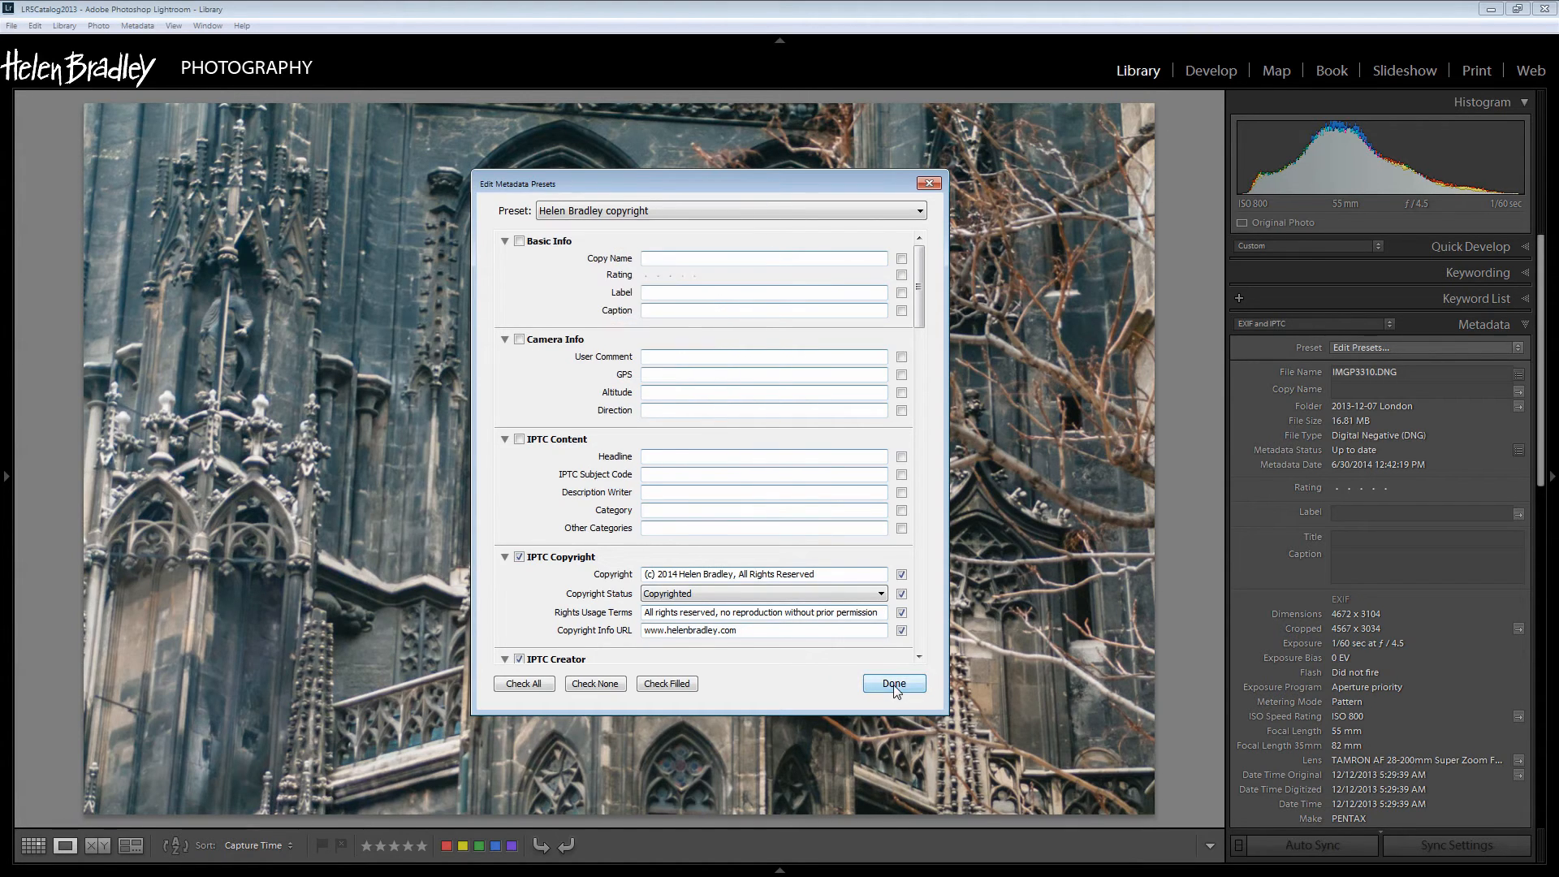
{"action": "left_click", "coordinate": [895, 685]}
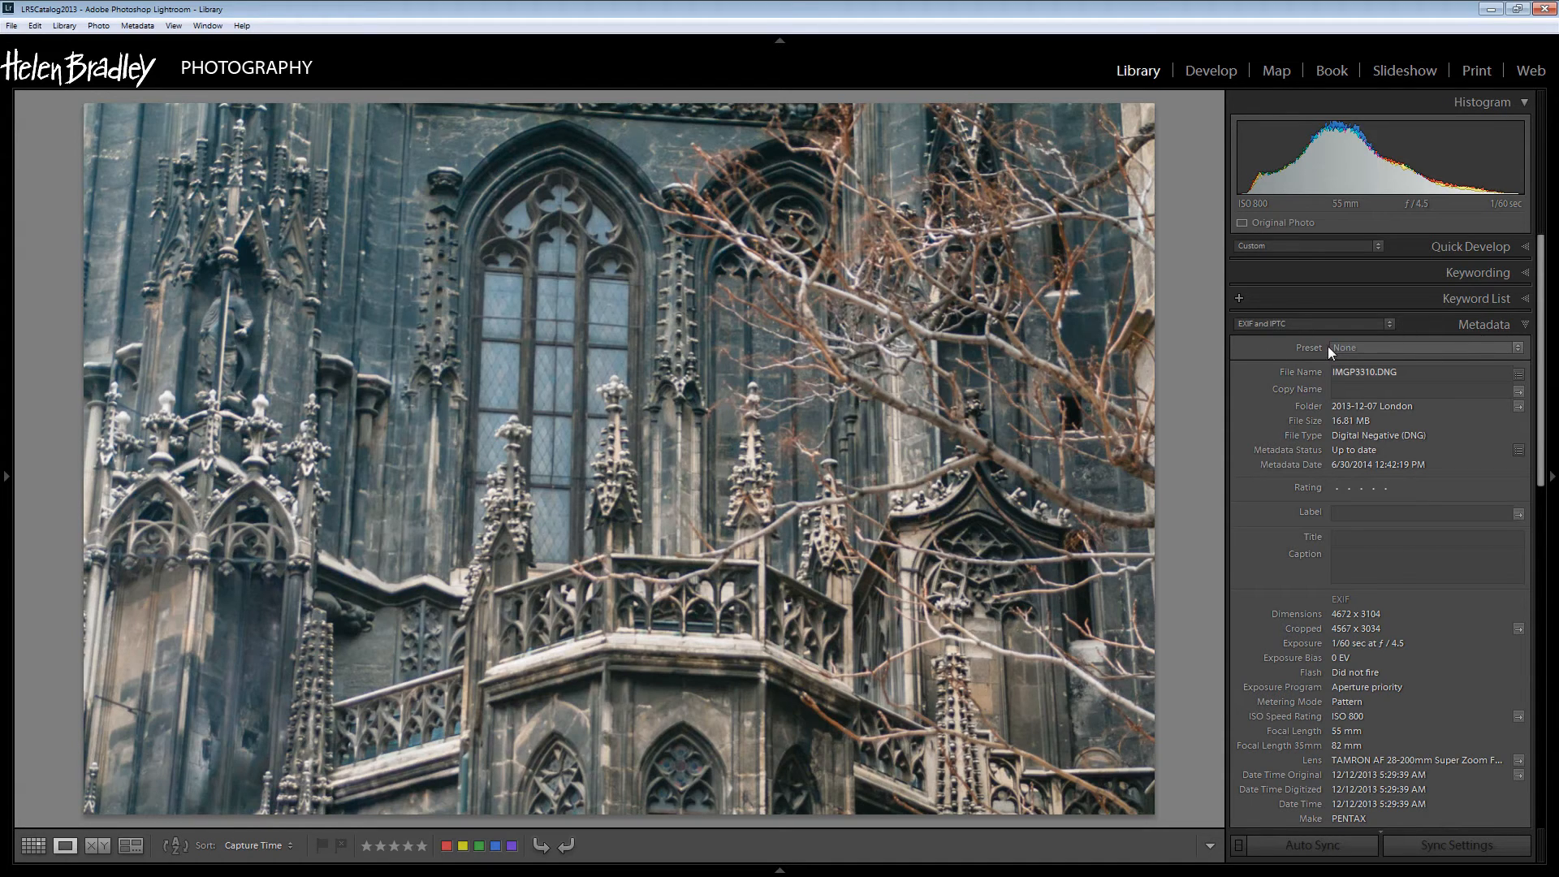
Step: Apply the Helen Bradley copyright preset to the photo and switch the Library to Grid view
{"action": "left_click", "coordinate": [1512, 347]}
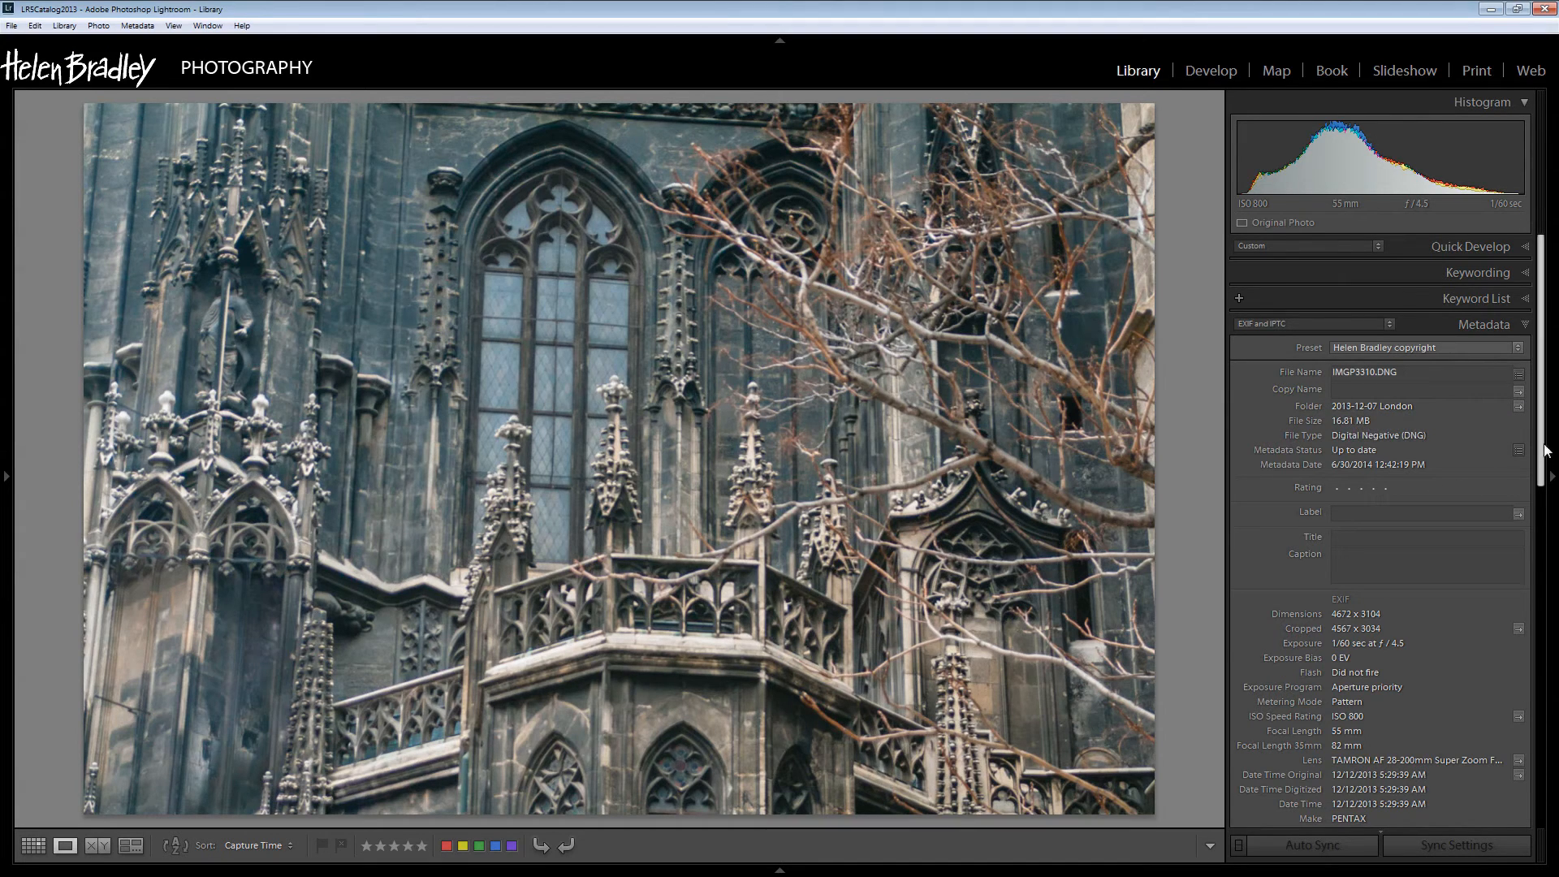
{"action": "left_click_drag", "start_coordinate": [1544, 450], "coordinate": [1541, 682]}
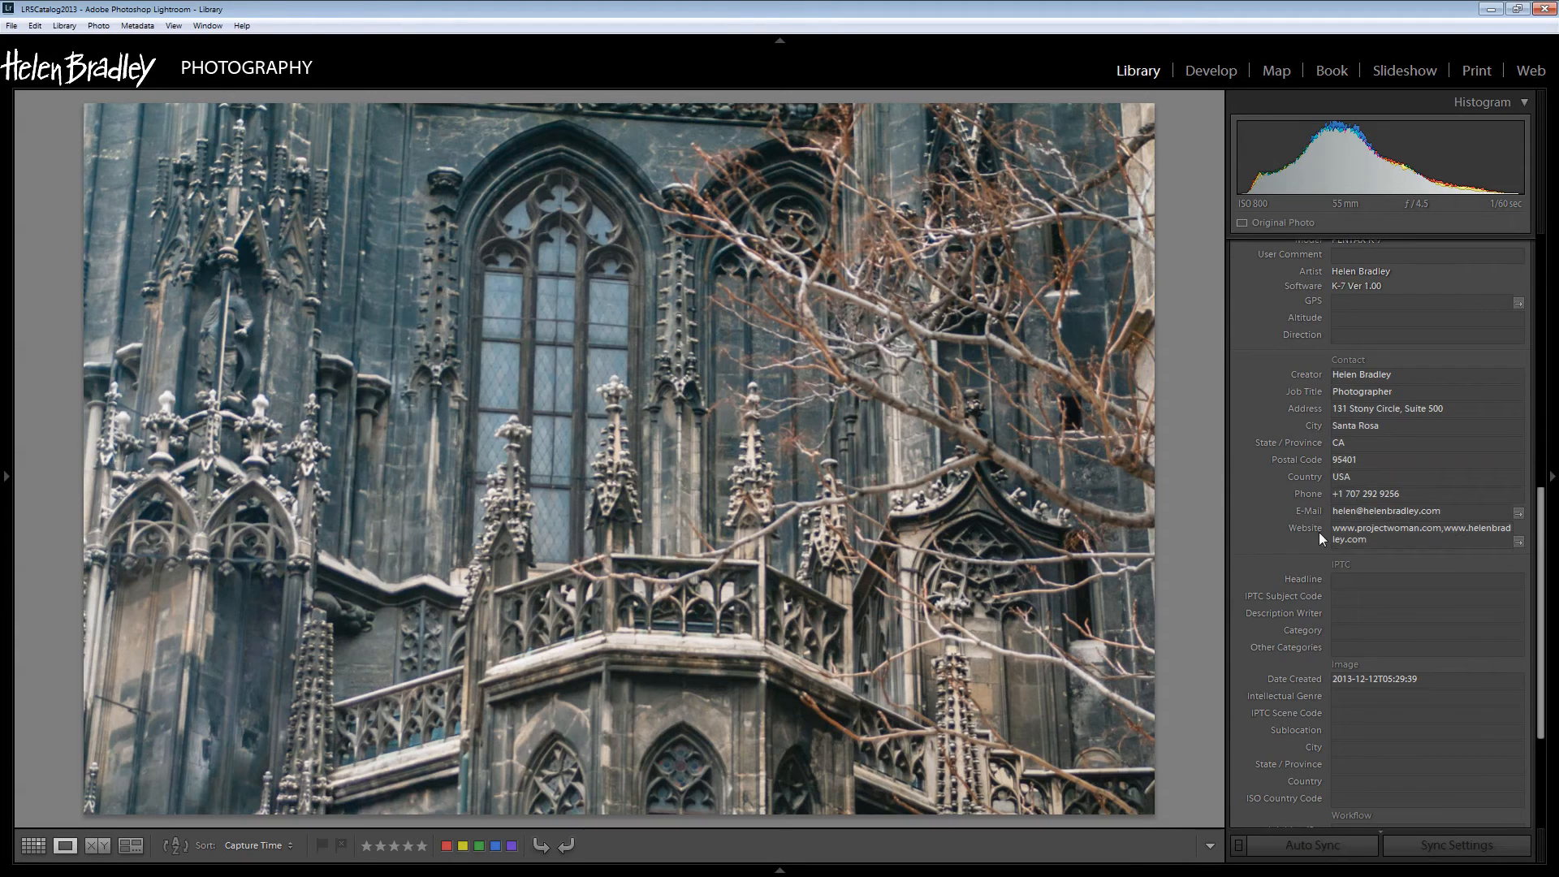
{"action": "left_click_drag", "start_coordinate": [1544, 645], "coordinate": [1545, 731]}
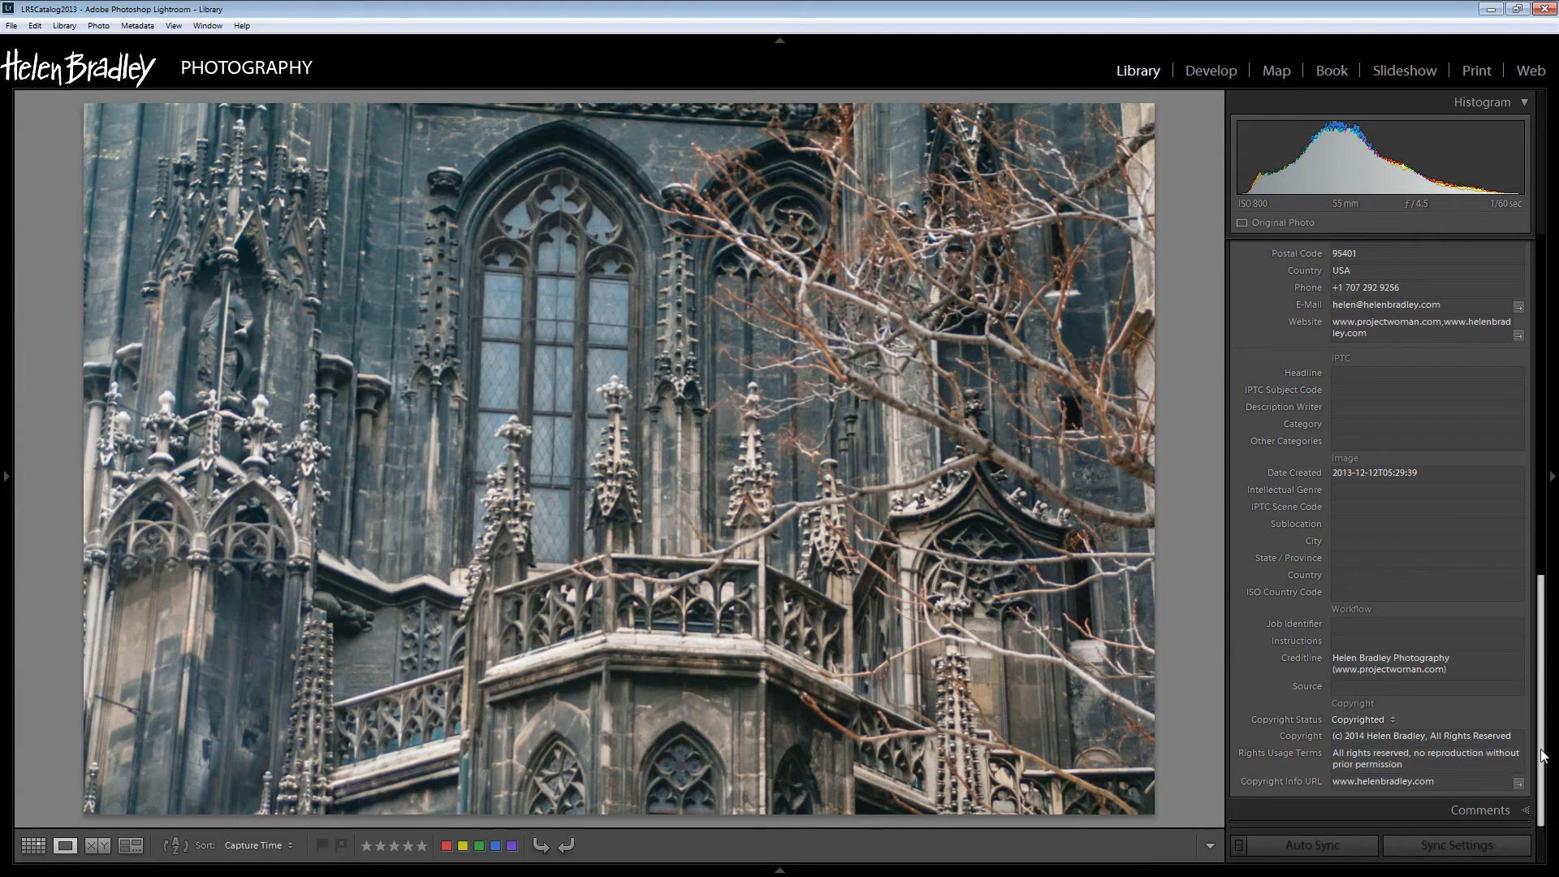
{"action": "left_click_drag", "start_coordinate": [1541, 757], "coordinate": [1543, 244]}
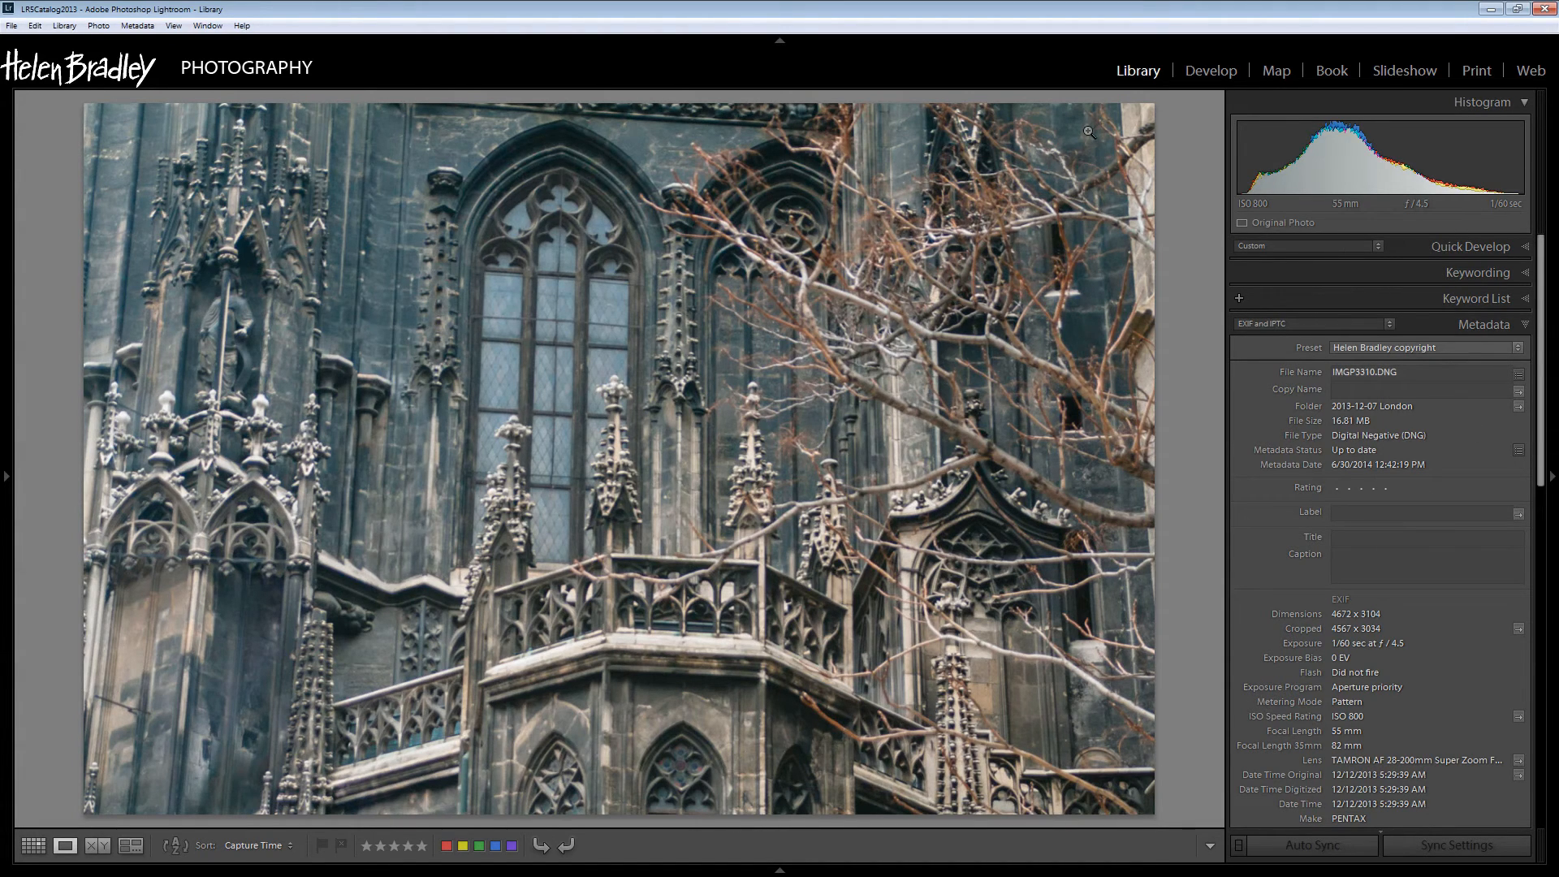
{"action": "key", "text": "g"}
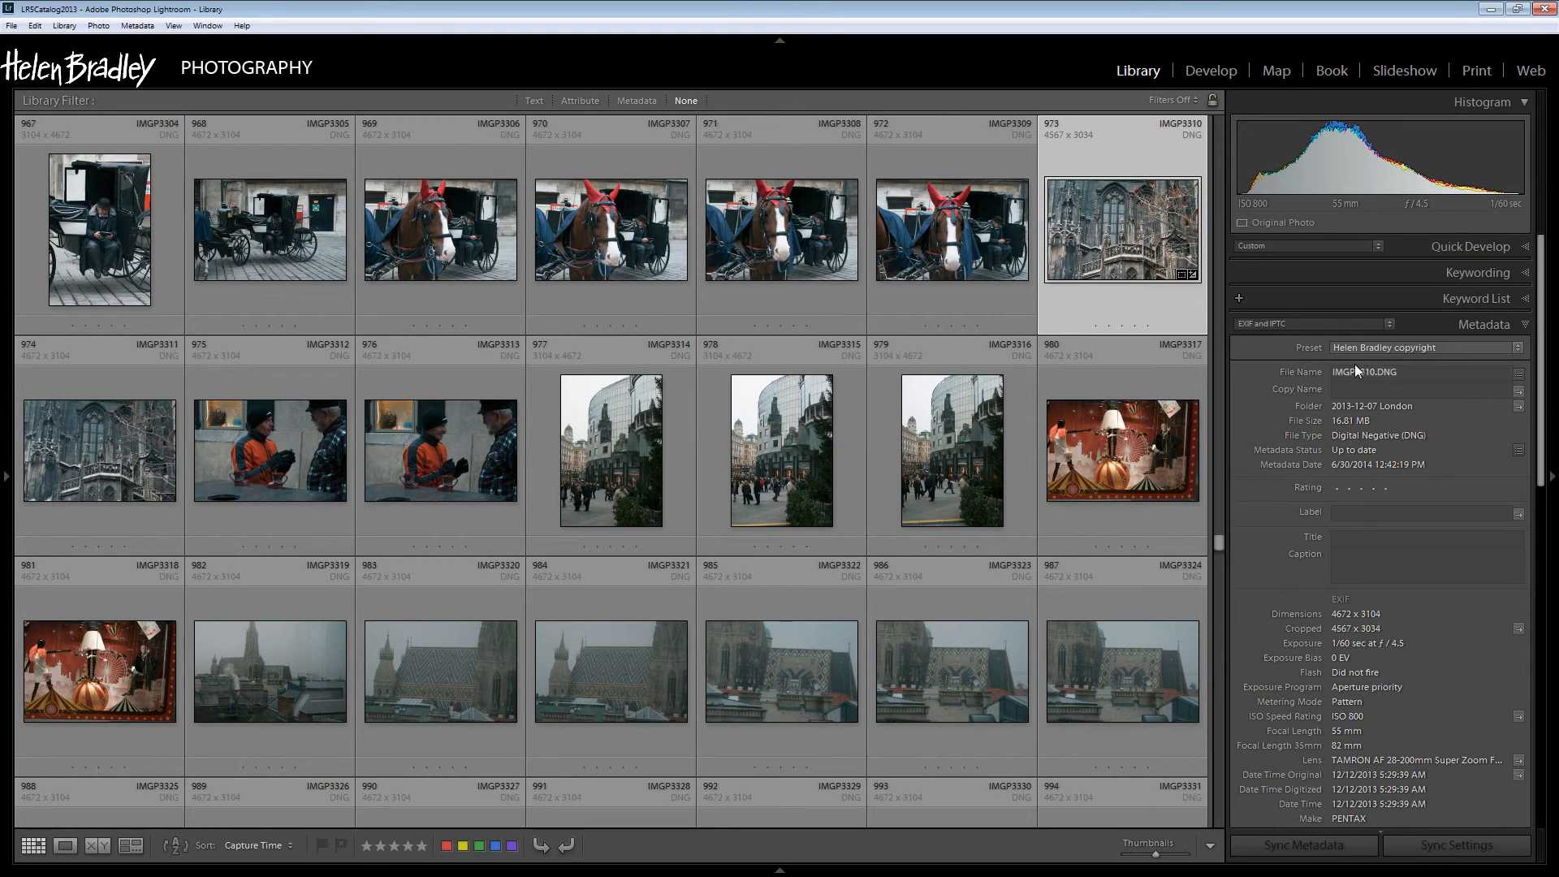
Step: Start Import Photos and Video from the File menu
{"action": "left_click", "coordinate": [11, 25]}
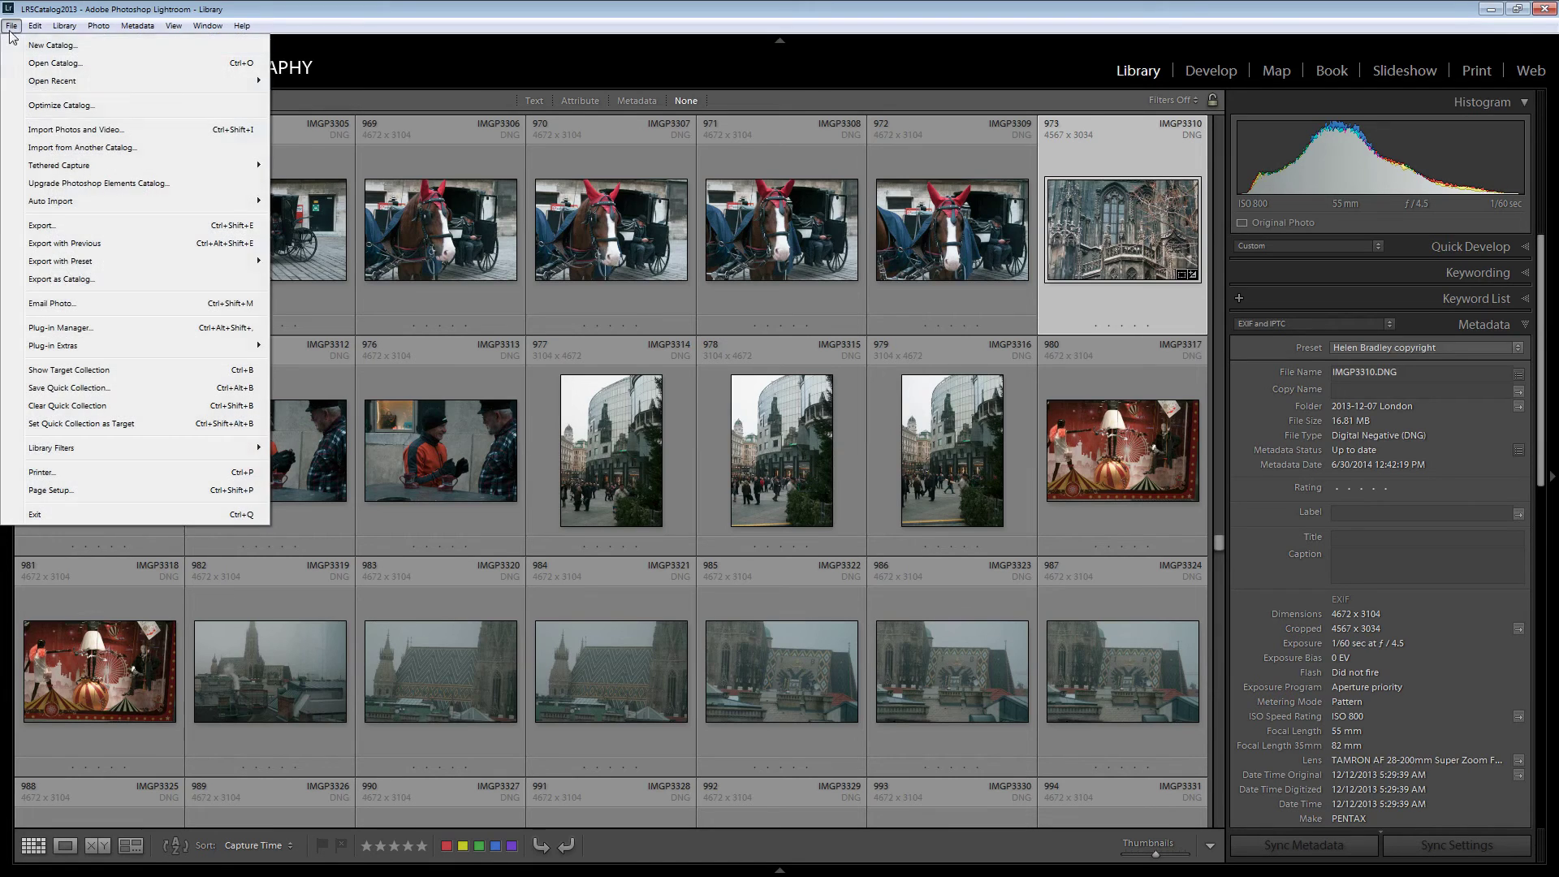
{"action": "left_click", "coordinate": [72, 130]}
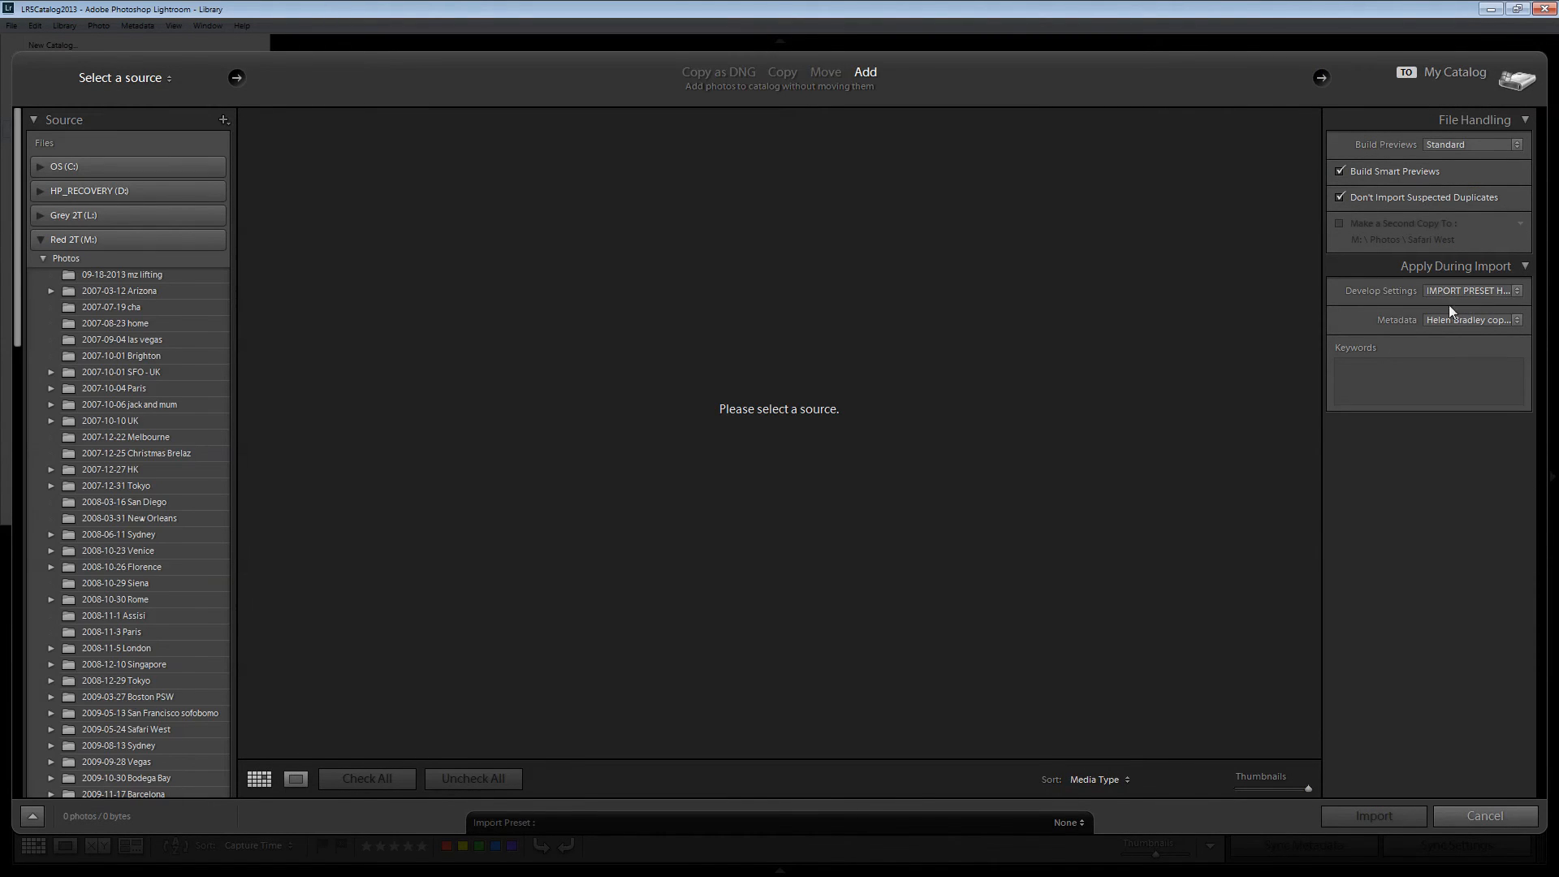
Step: Set Apply During Import's metadata to the Helen Bradley copyright preset
{"action": "left_click", "coordinate": [1518, 320]}
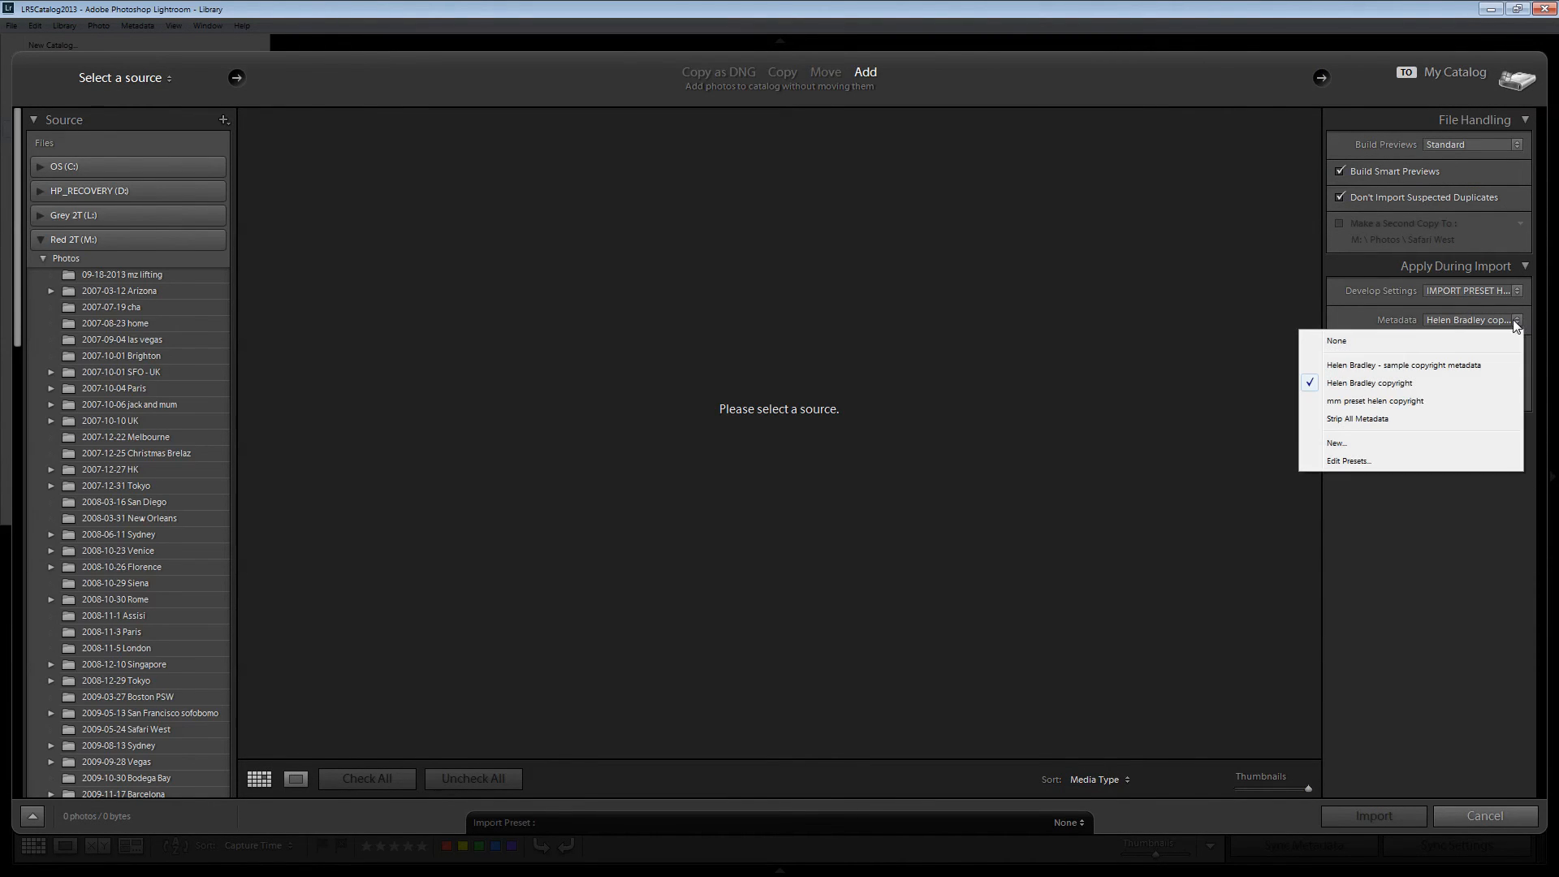
{"action": "left_click", "coordinate": [1389, 386]}
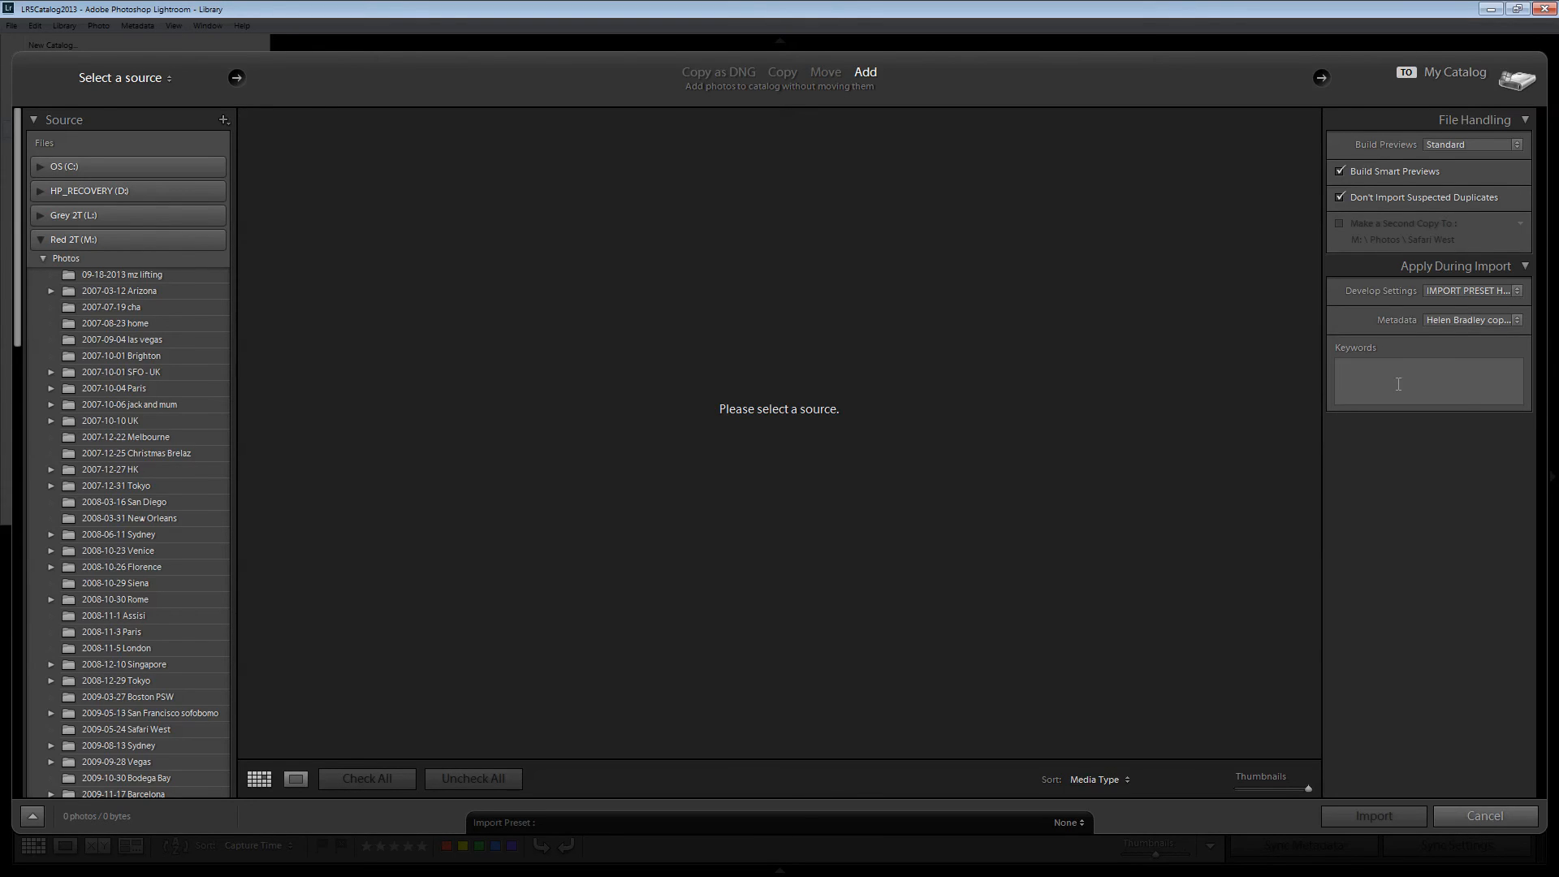